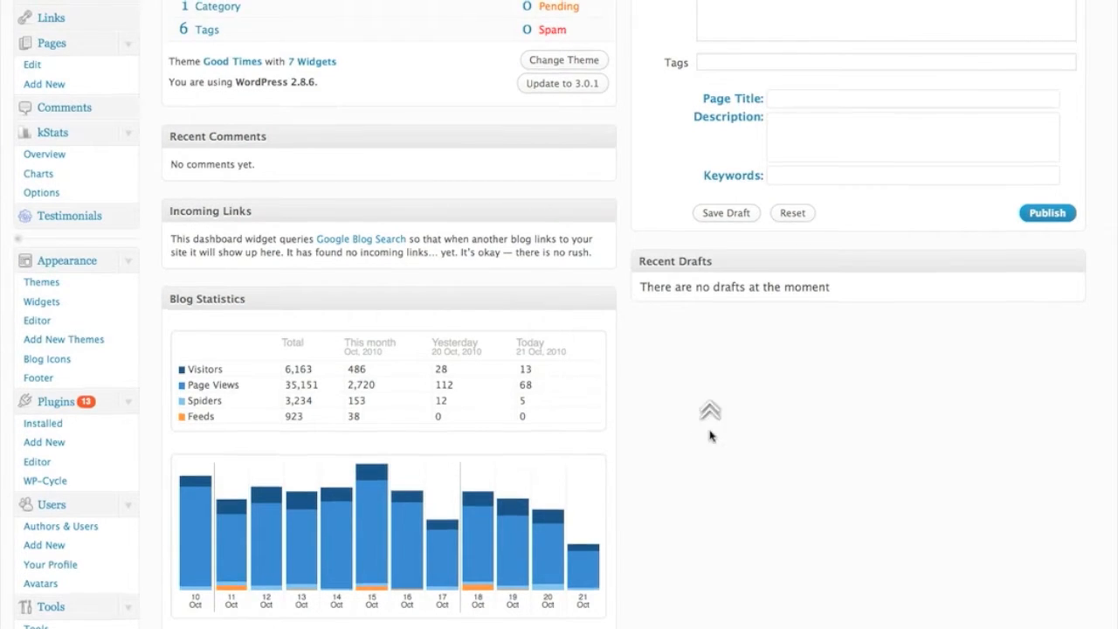
Step: Review the live Large Module Bounce House page, including its heading, photo, price, description and banner options
scroll(709, 407, up, 5)
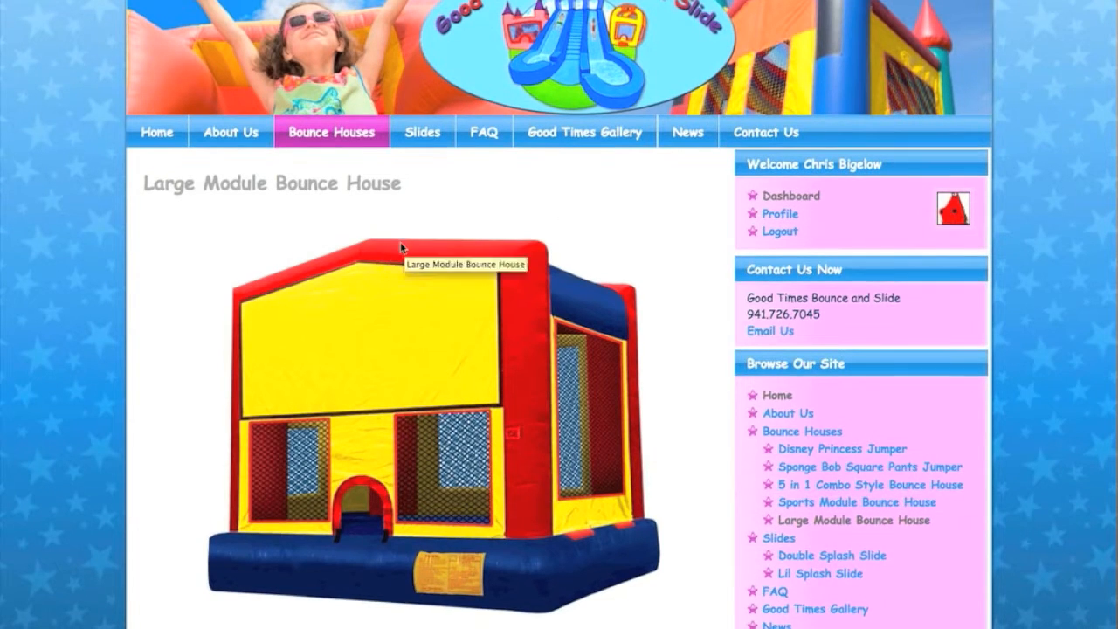
scroll(401, 248, down, 1)
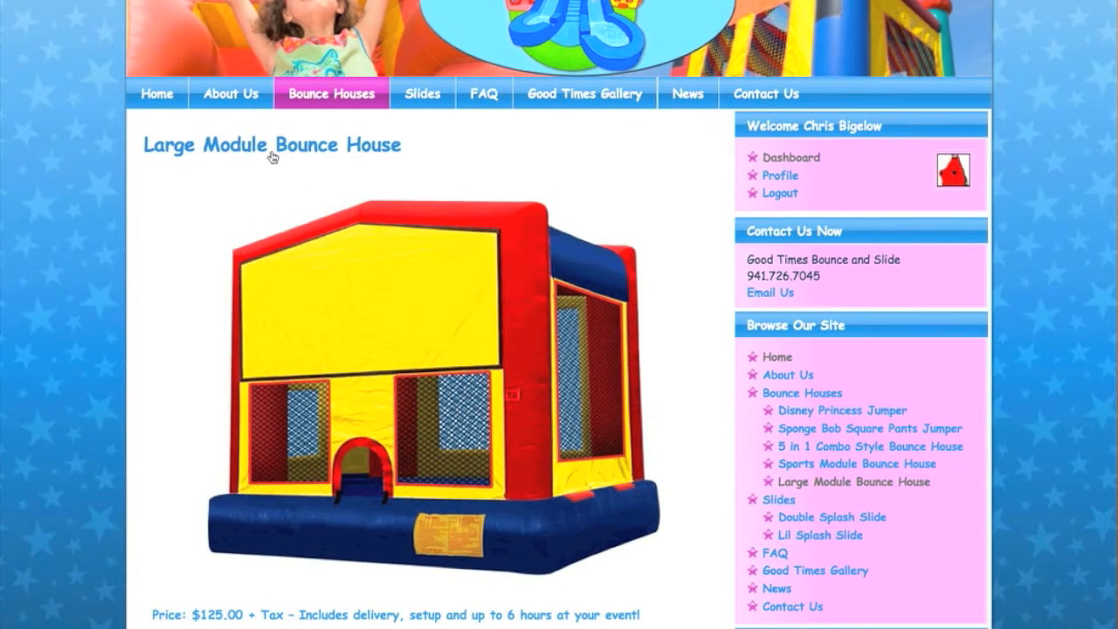
scroll(449, 348, down, 3)
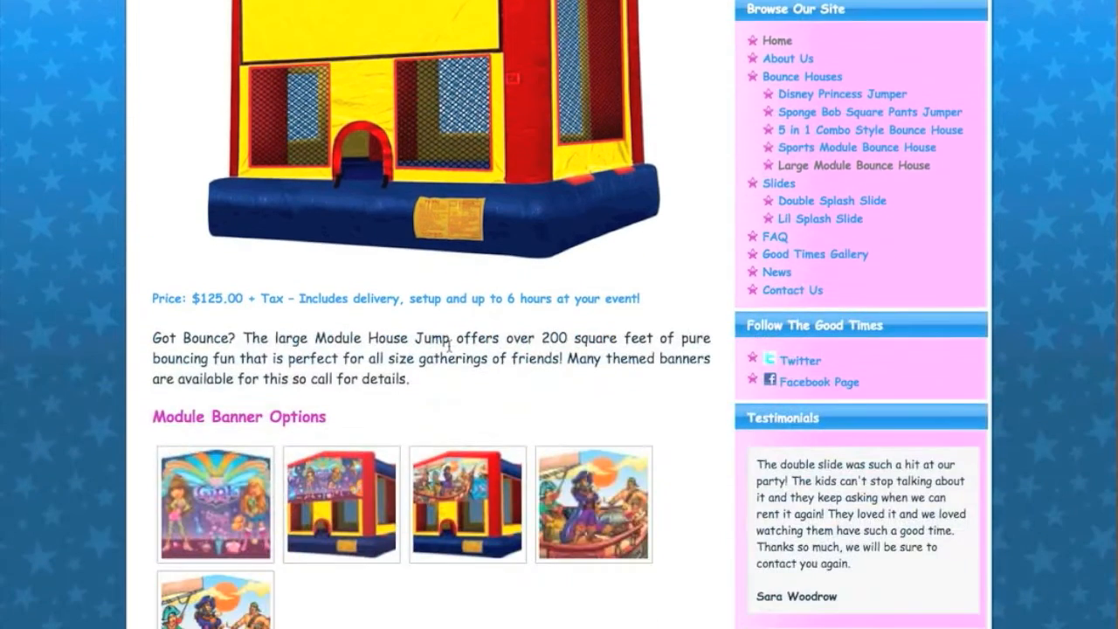
scroll(449, 347, up, 4)
scroll(450, 351, down, 1)
scroll(449, 350, up, 1)
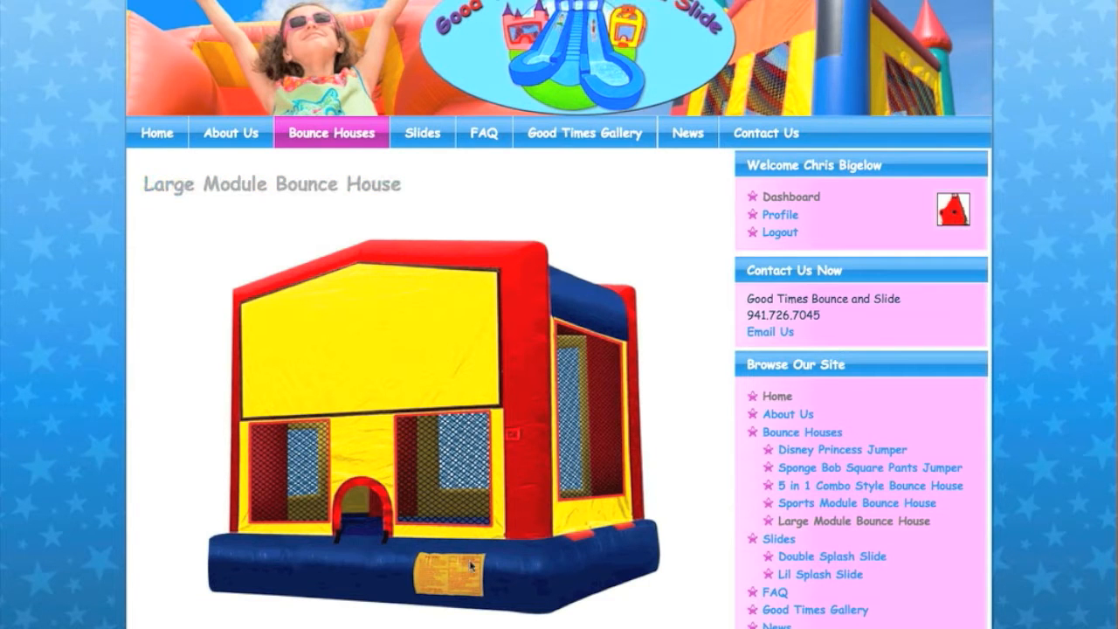
scroll(503, 350, down, 1)
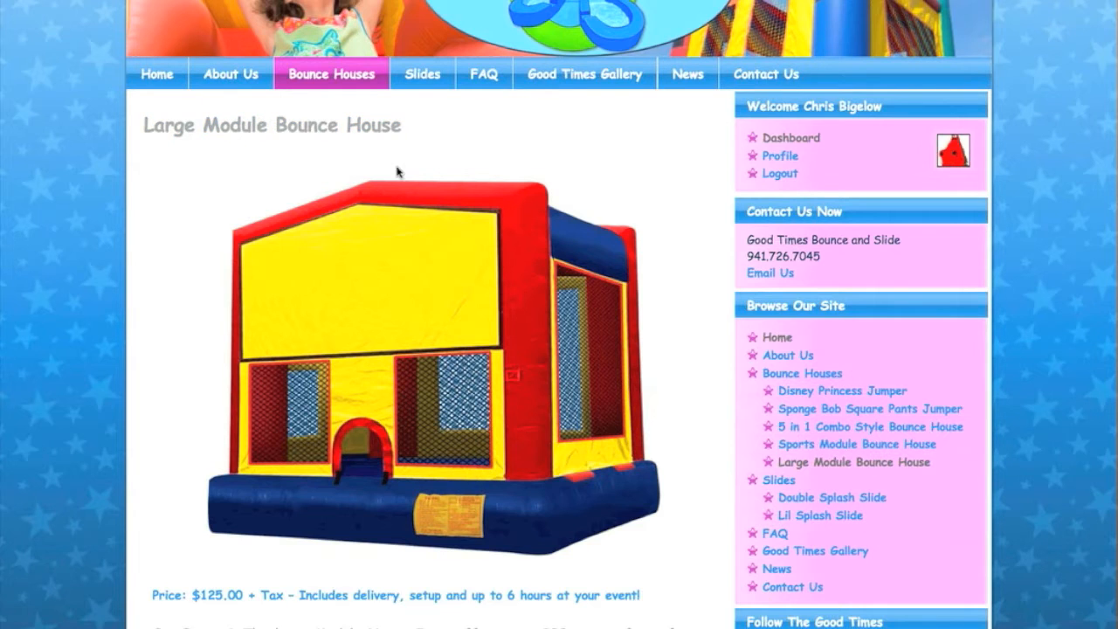
scroll(498, 356, up, 1)
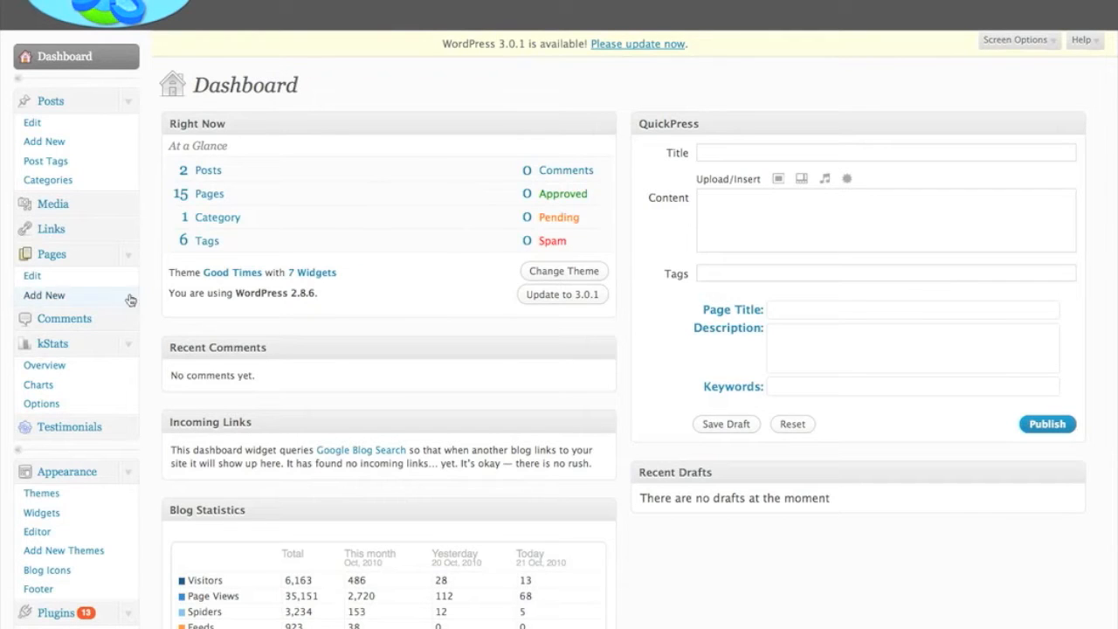
Step: Open the list of existing pages and examine the Home page's page title, description and keywords
click(37, 276)
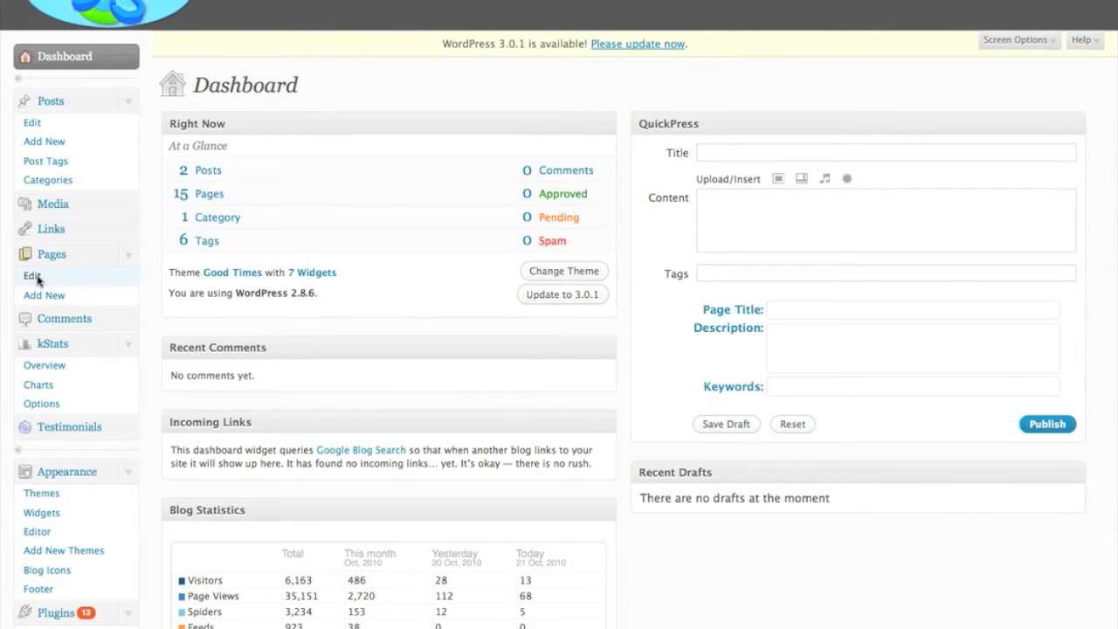
scroll(427, 327, down, 2)
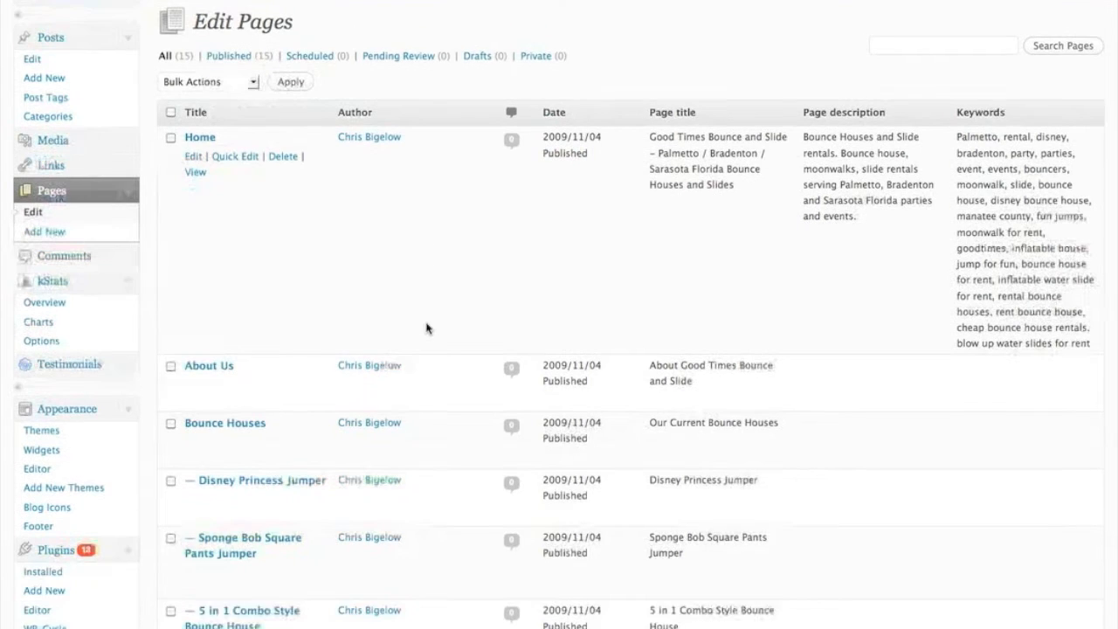
scroll(427, 328, down, 2)
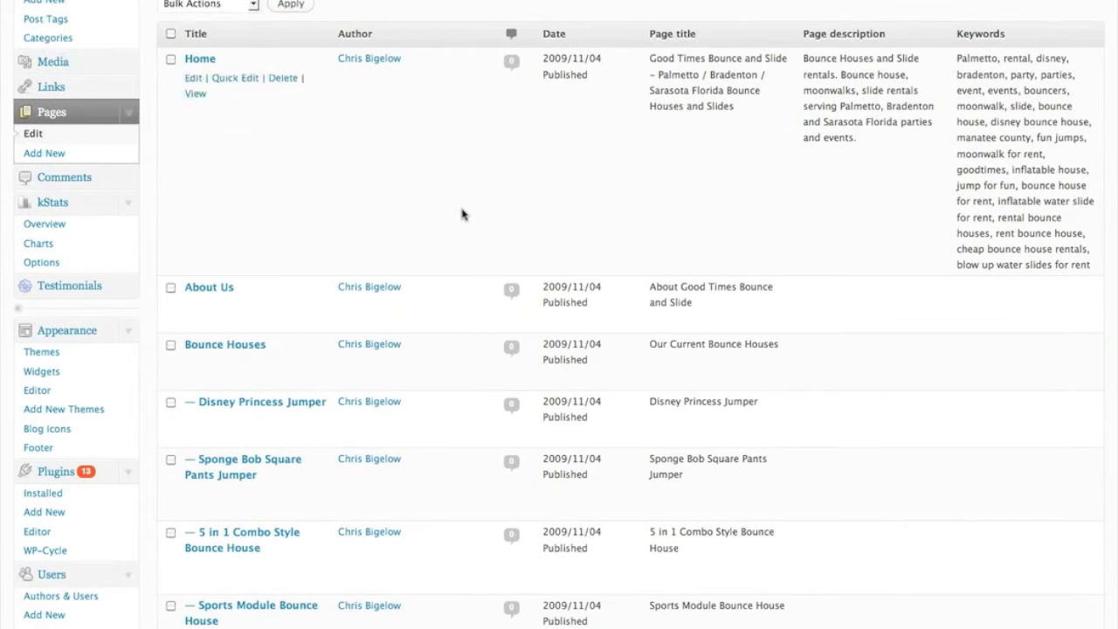
scroll(463, 215, up, 2)
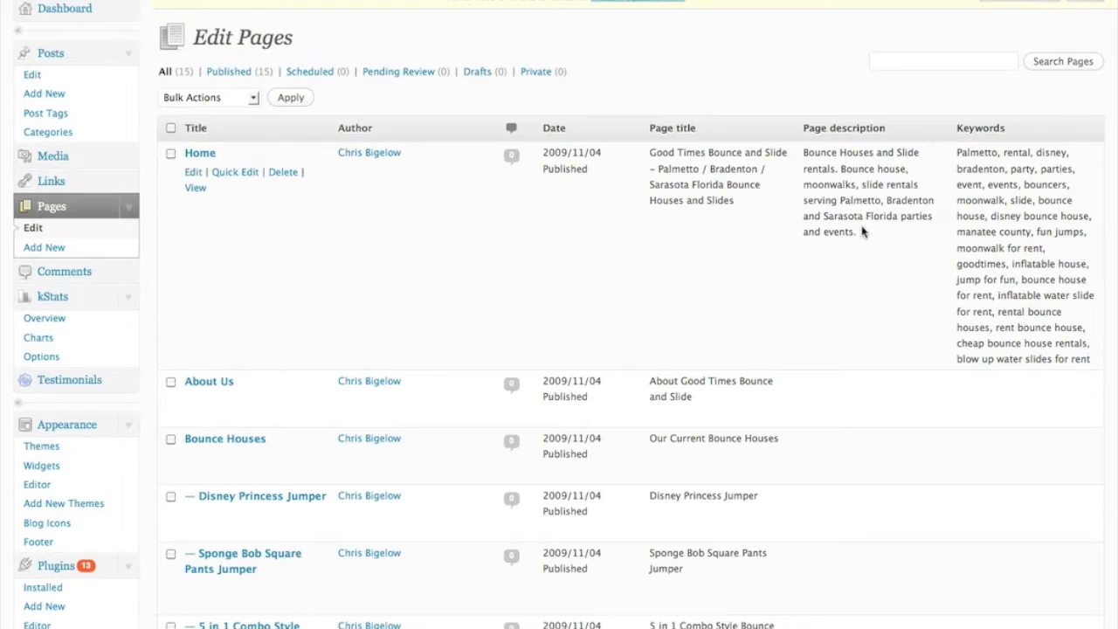
scroll(861, 238, down, 1)
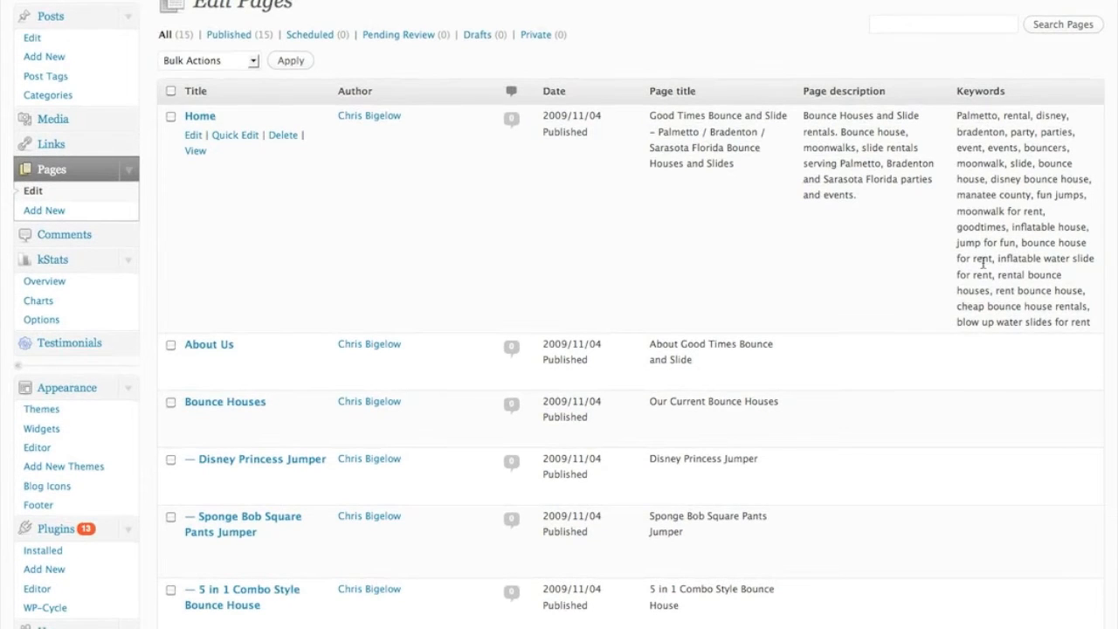
Step: Find the Large Module Bounce House page in the page list and open it for editing
scroll(576, 248, down, 1)
scroll(577, 248, down, 5)
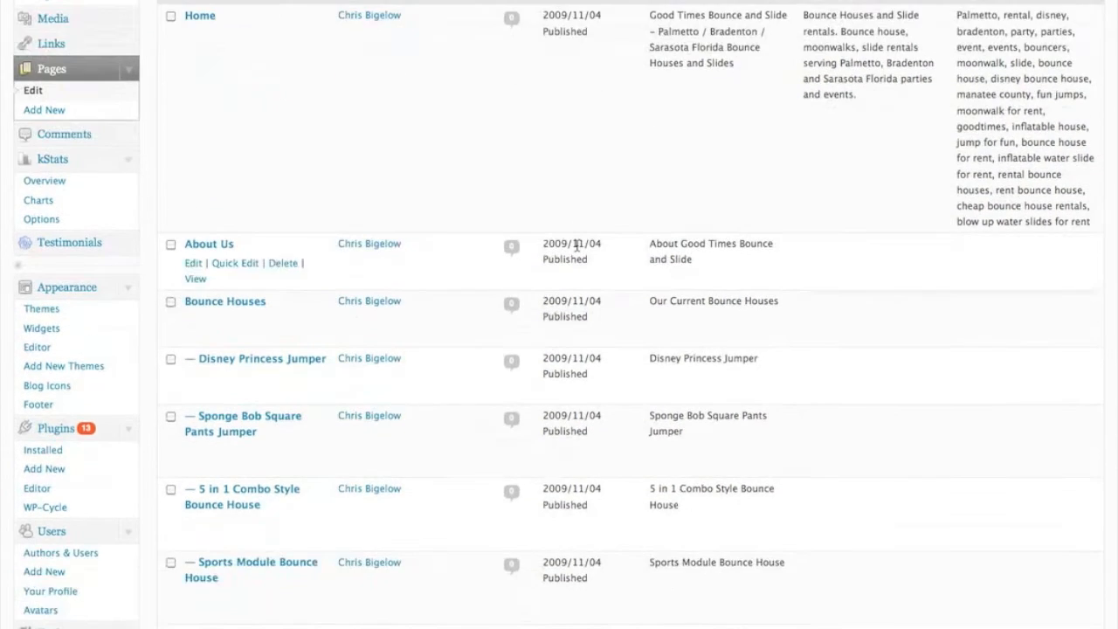
scroll(577, 248, down, 3)
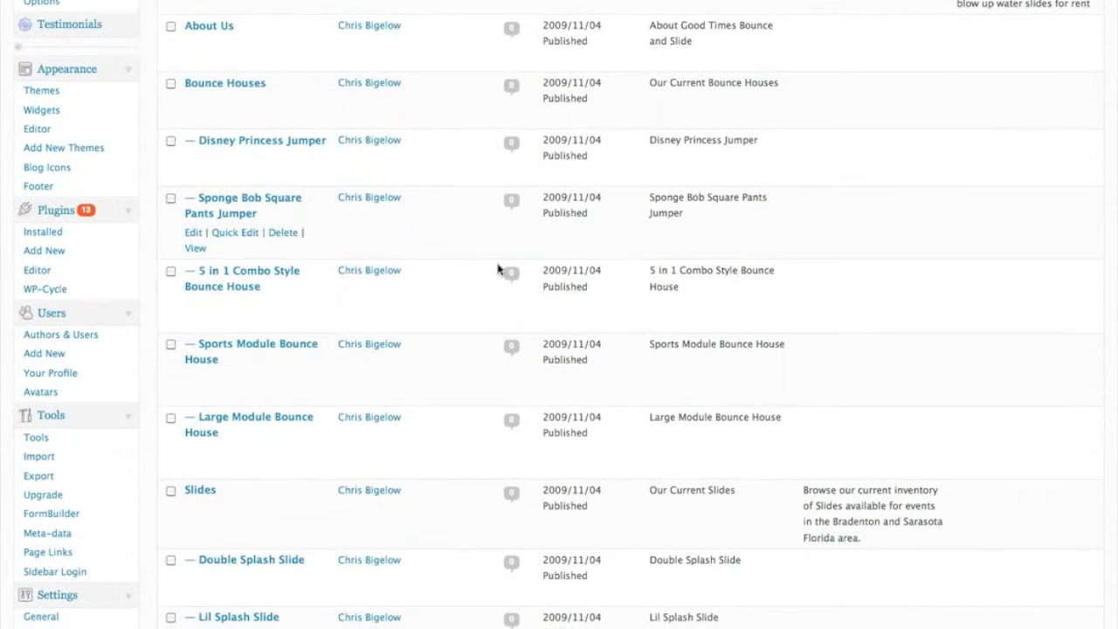
scroll(472, 255, down, 6)
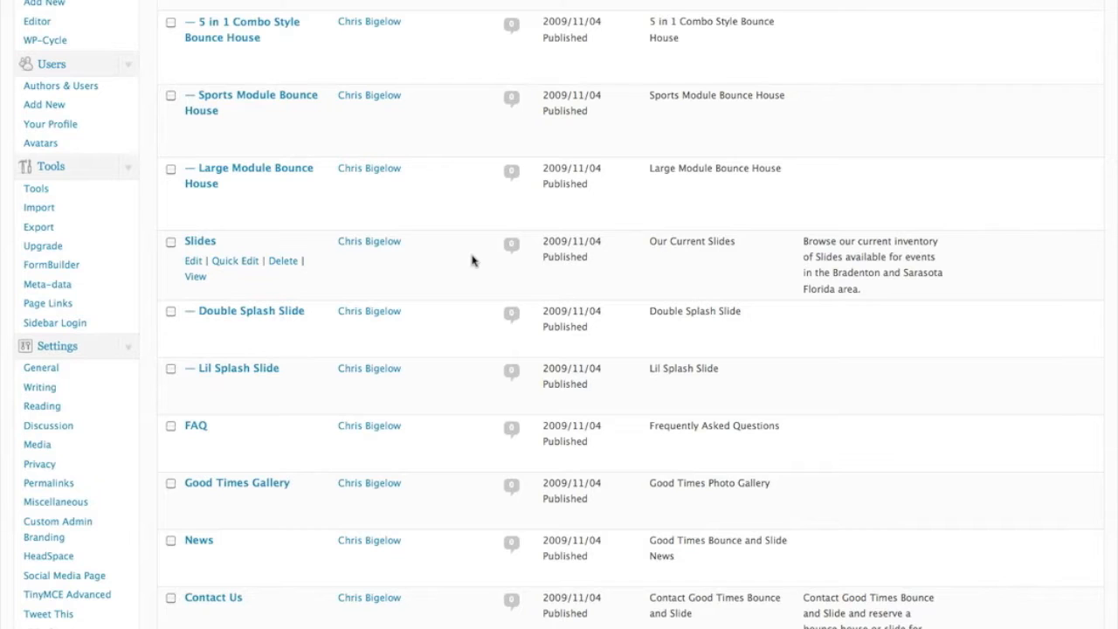
scroll(472, 262, down, 1)
scroll(471, 260, down, 1)
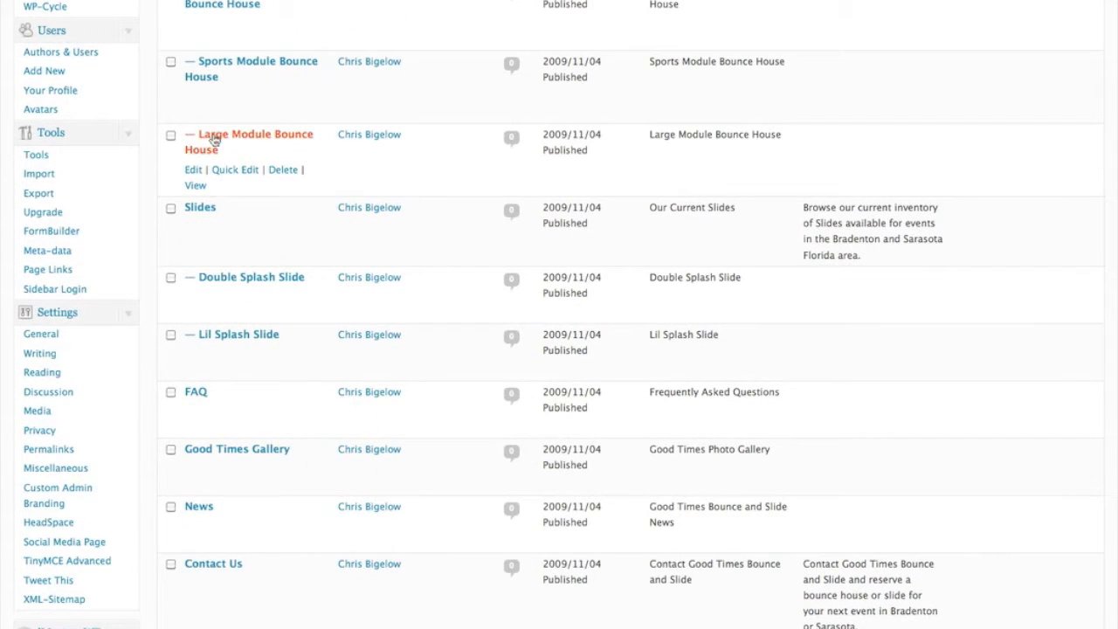
click(193, 171)
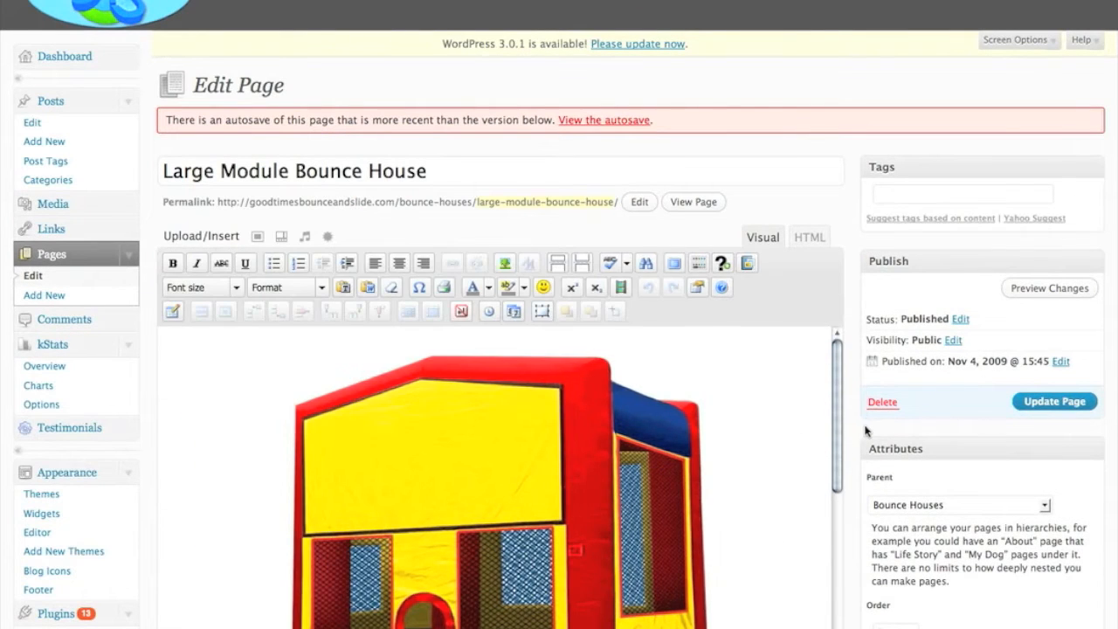
Step: Locate the HeadSpace section of the page and inspect its page title, description and keywords fields
scroll(868, 430, down, 10)
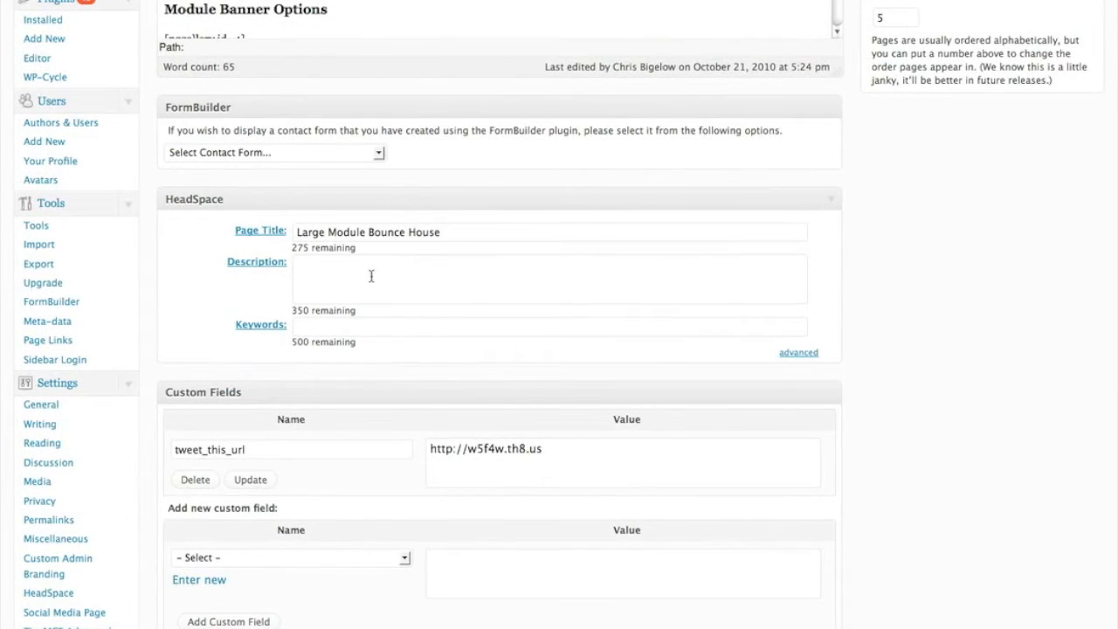
click(671, 236)
click(473, 272)
click(414, 269)
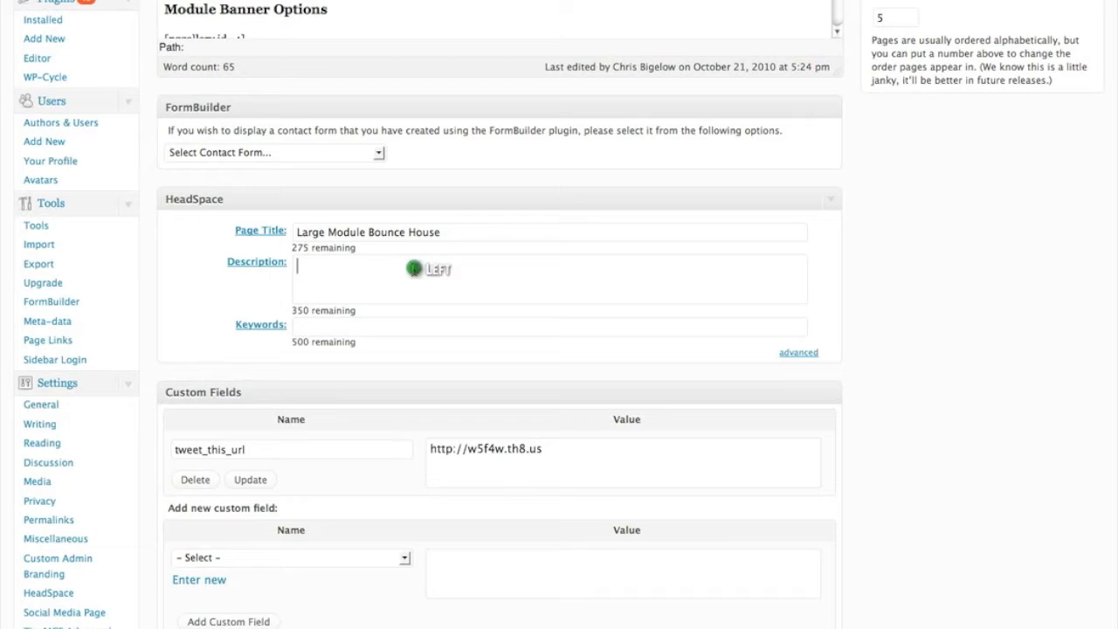
click(311, 330)
click(324, 262)
Step: Review the page's heading, photo and body text as the basis for its search metadata
scroll(391, 340, up, 5)
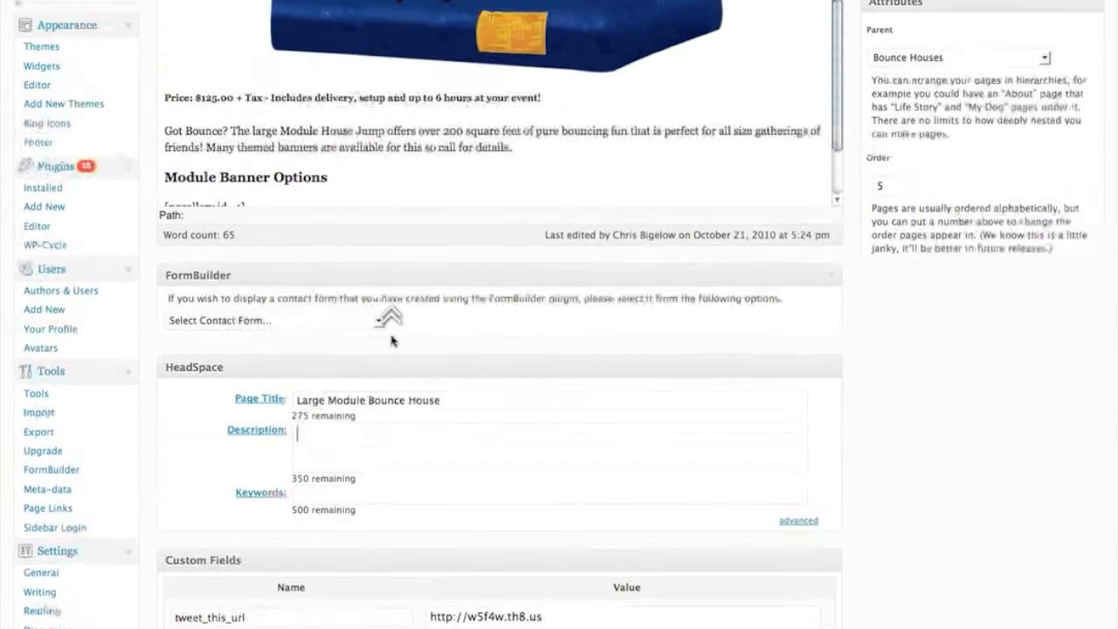
scroll(391, 341, up, 2)
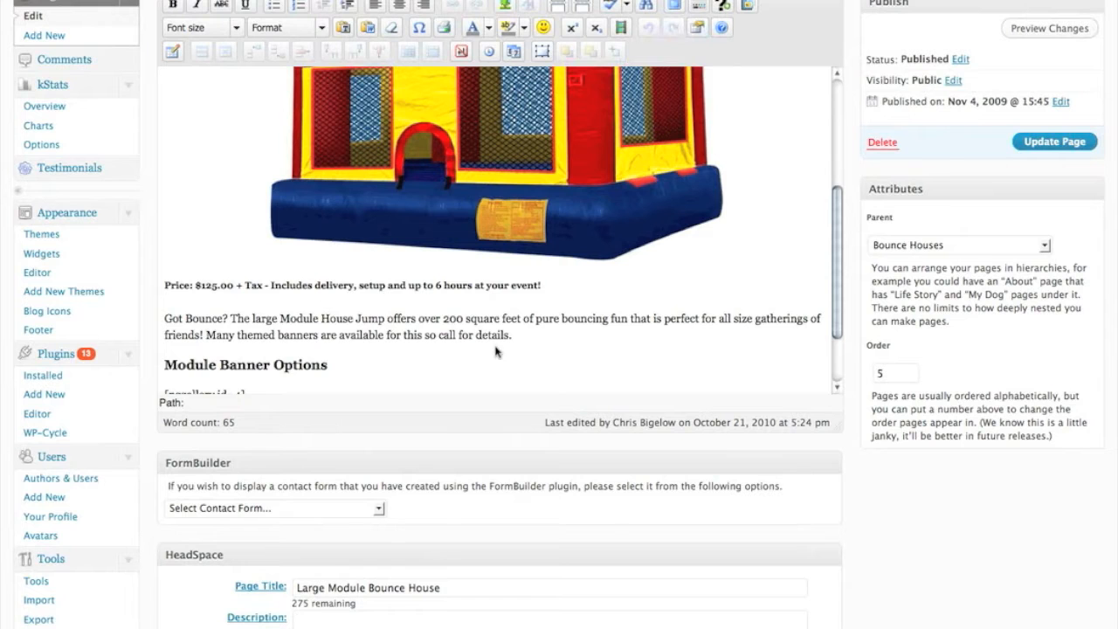
scroll(499, 351, up, 4)
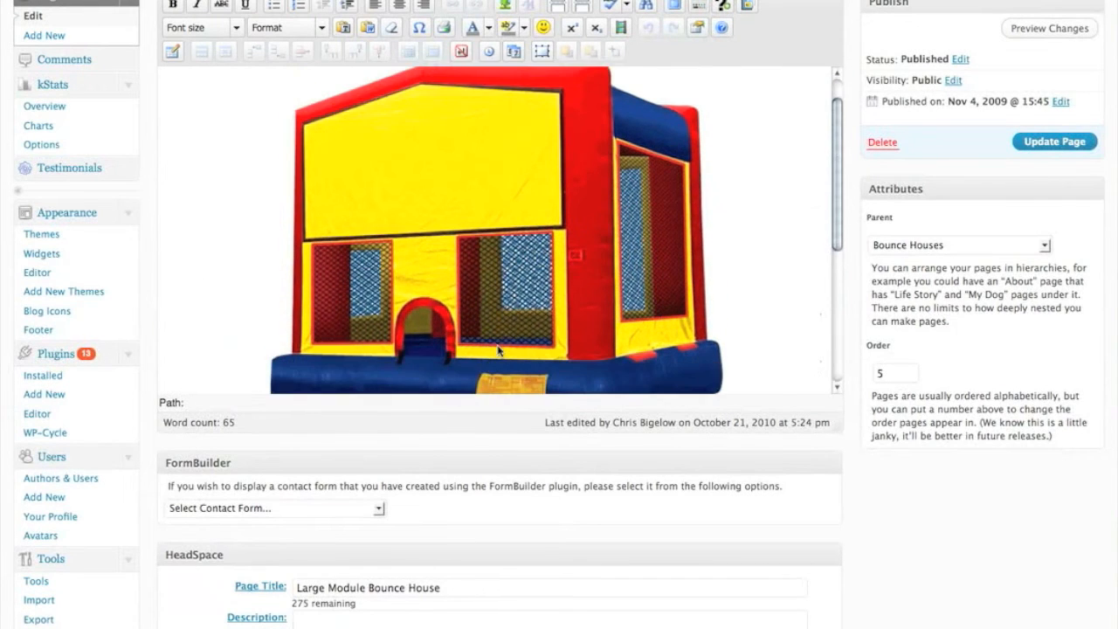
scroll(1034, 450, up, 5)
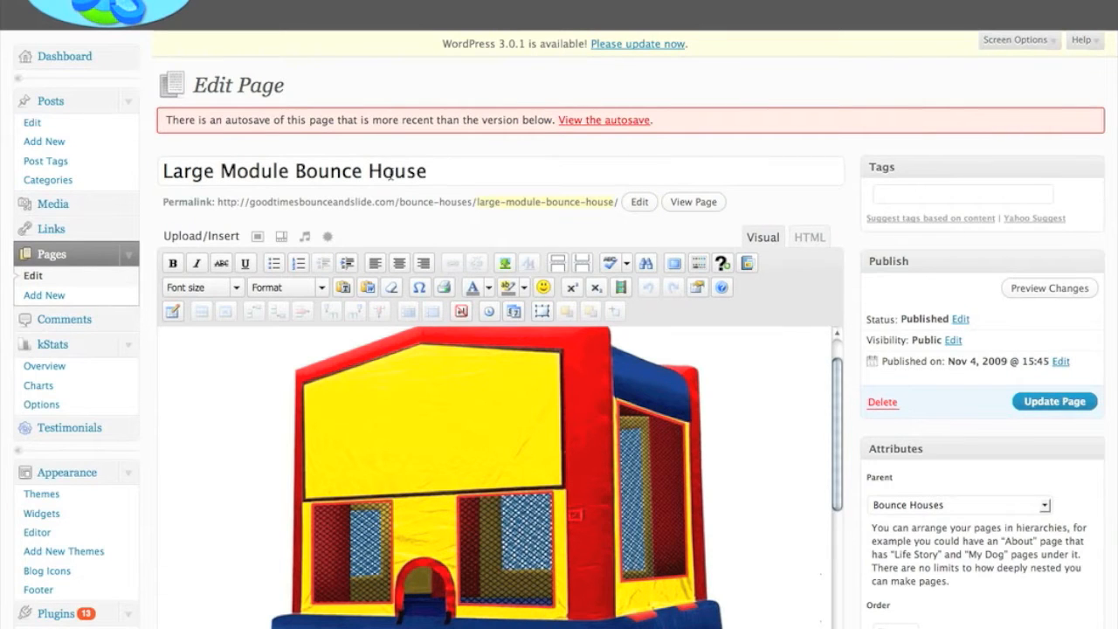
scroll(813, 416, down, 4)
scroll(855, 428, down, 4)
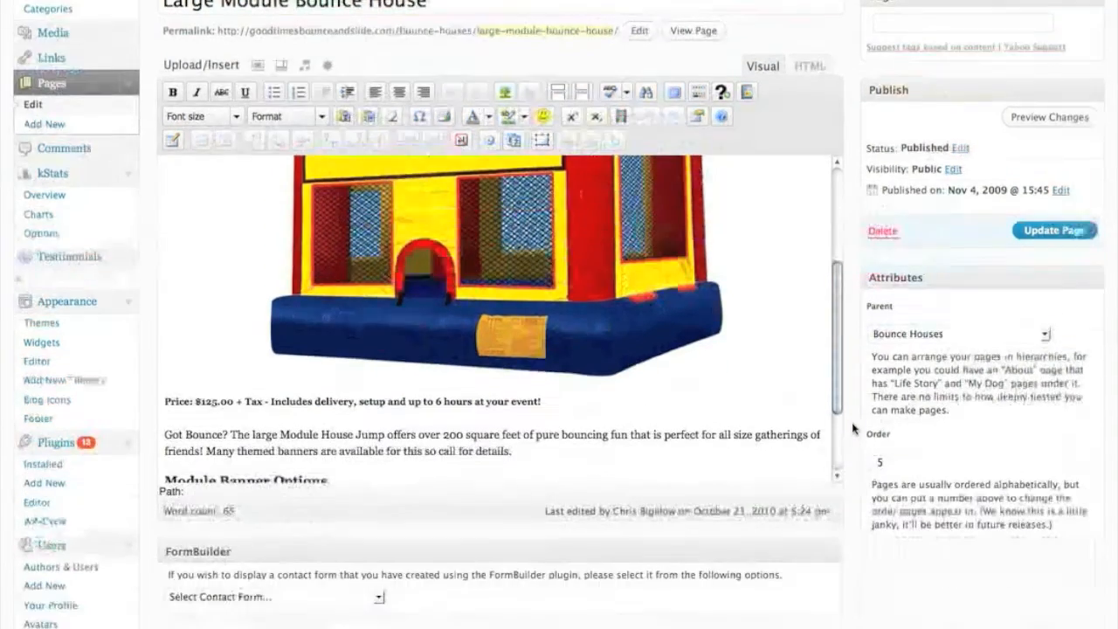
scroll(855, 428, down, 10)
scroll(863, 432, down, 1)
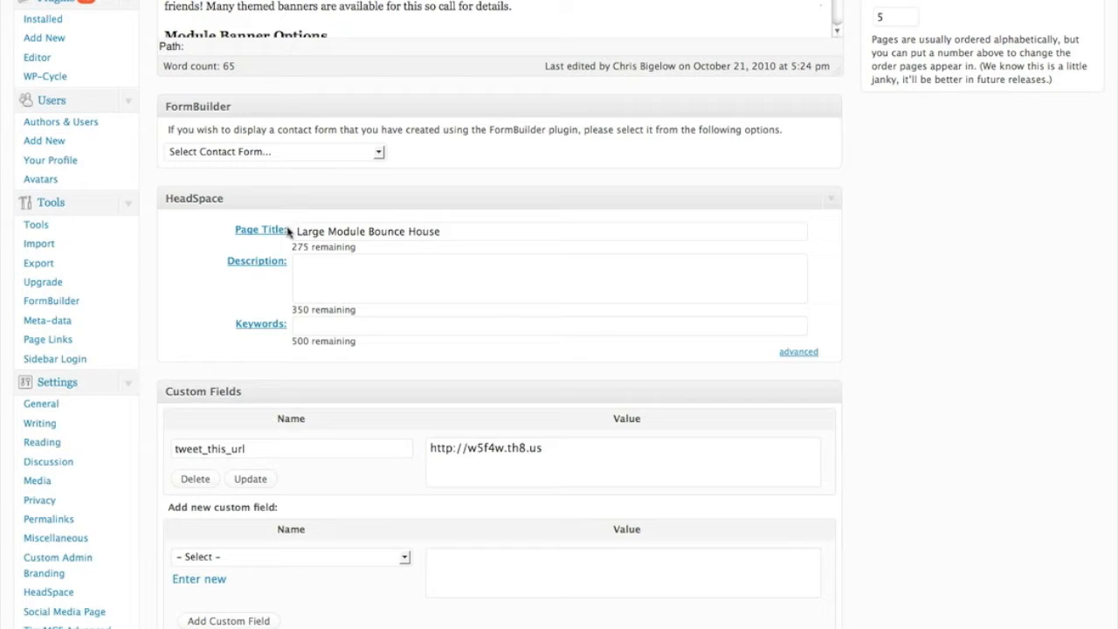
Step: Go through the HeadSpace title, description and keywords fields once more before filling them in
click(439, 234)
click(423, 284)
click(312, 326)
scroll(396, 289, up, 2)
scroll(396, 289, down, 3)
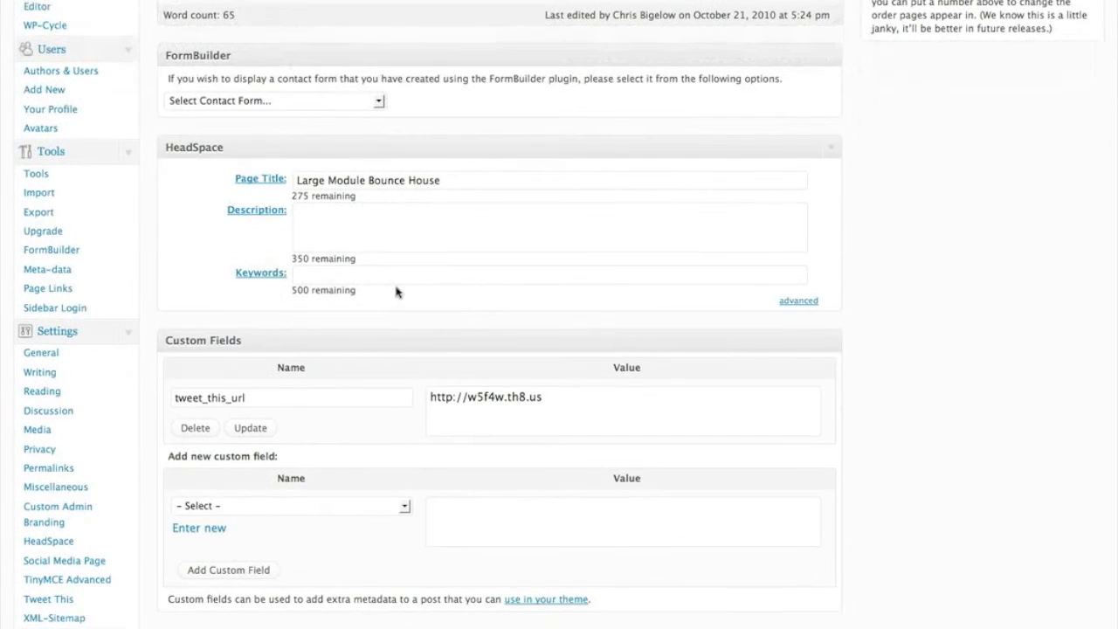
Step: Extend the HeadSpace page title to "Large Module Bounce House | Bradenton Florida Bounce House | Sarasota Florida Bounce House"
click(469, 185)
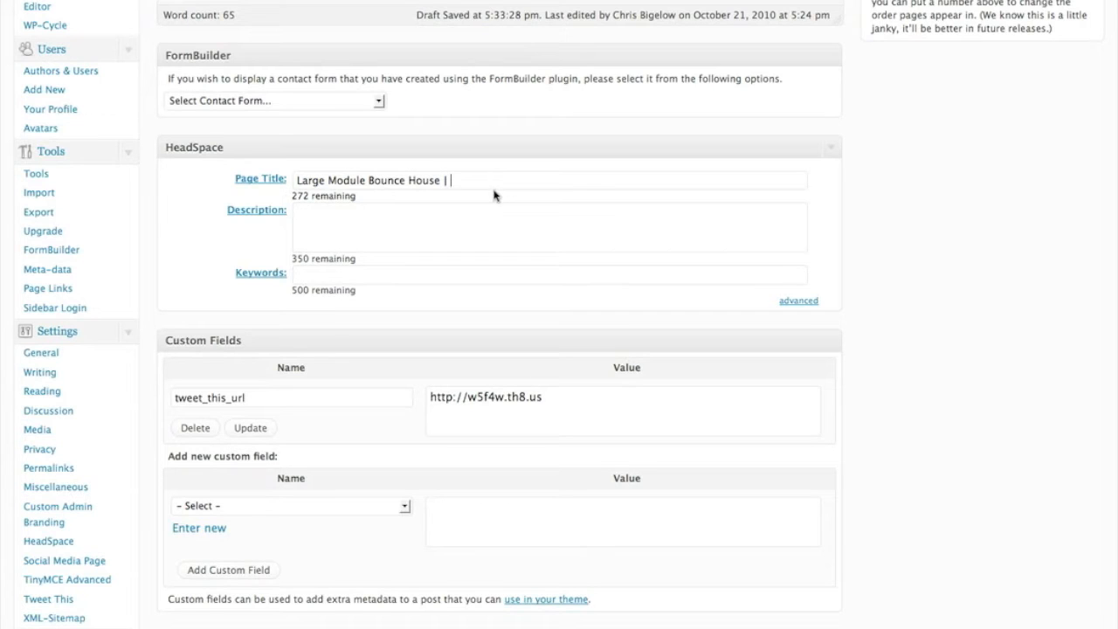
text(Bradenton)
text( Florida )
text(Bounce)
text( House)
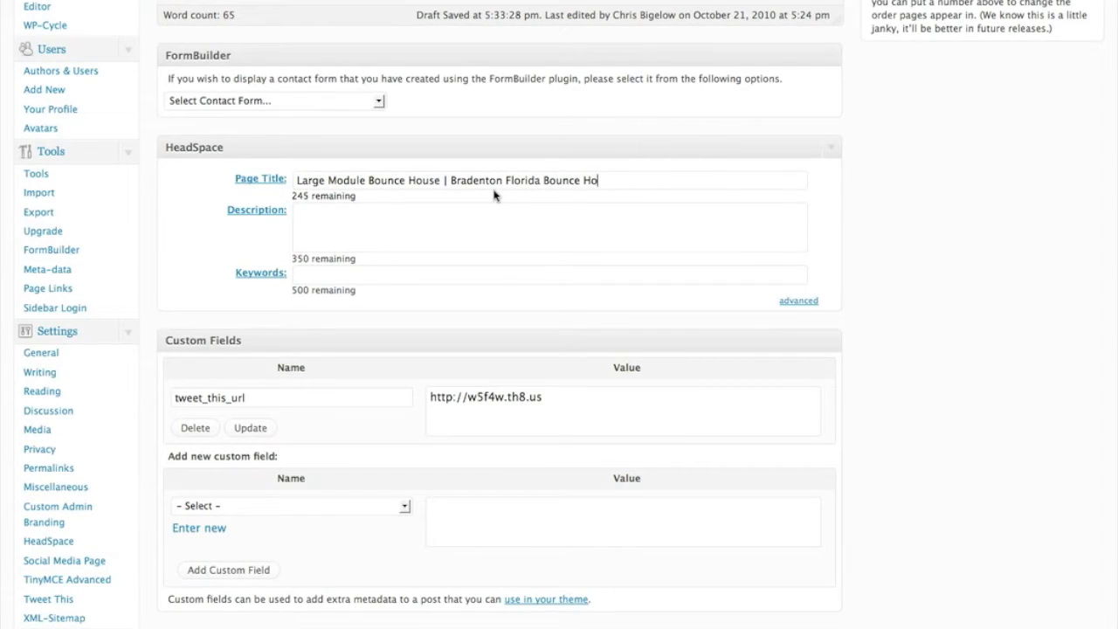
text( | Sarasota Florida Bounce House)
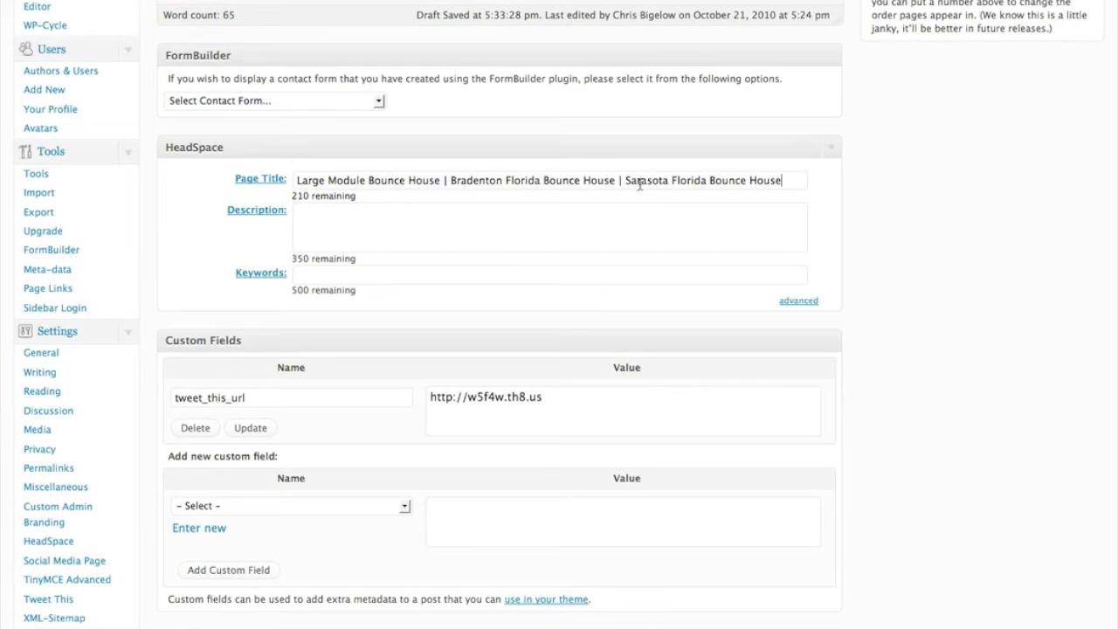
Step: Enter the HeadSpace description "Large module Bounce House for rent in Bradenton - Sarasota, Florida. Great for children's parties."
click(449, 217)
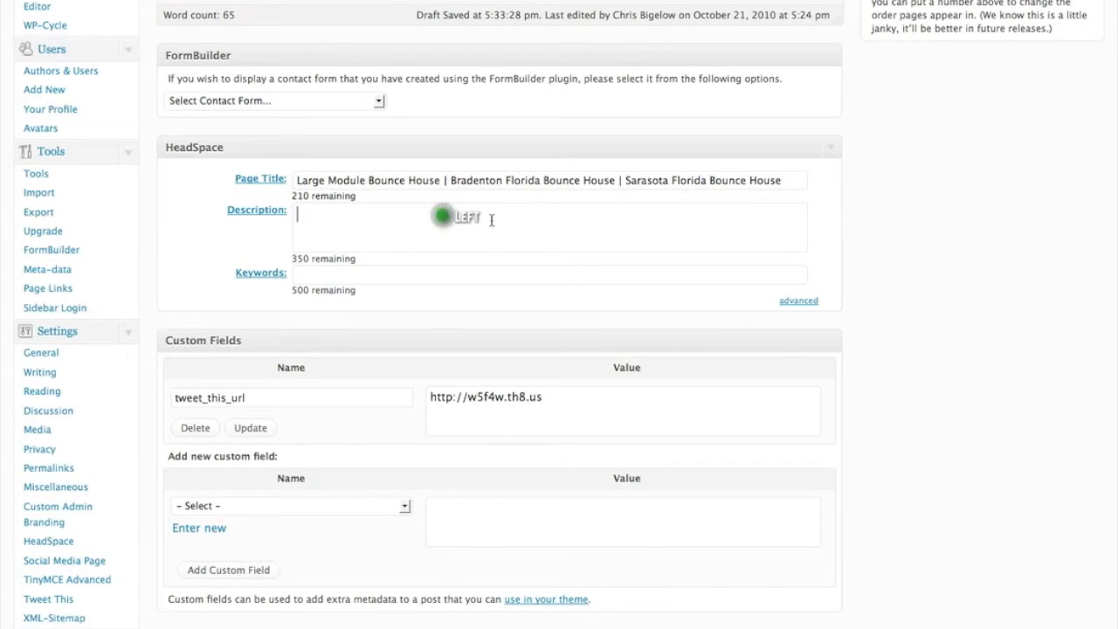
scroll(512, 230, down, 1)
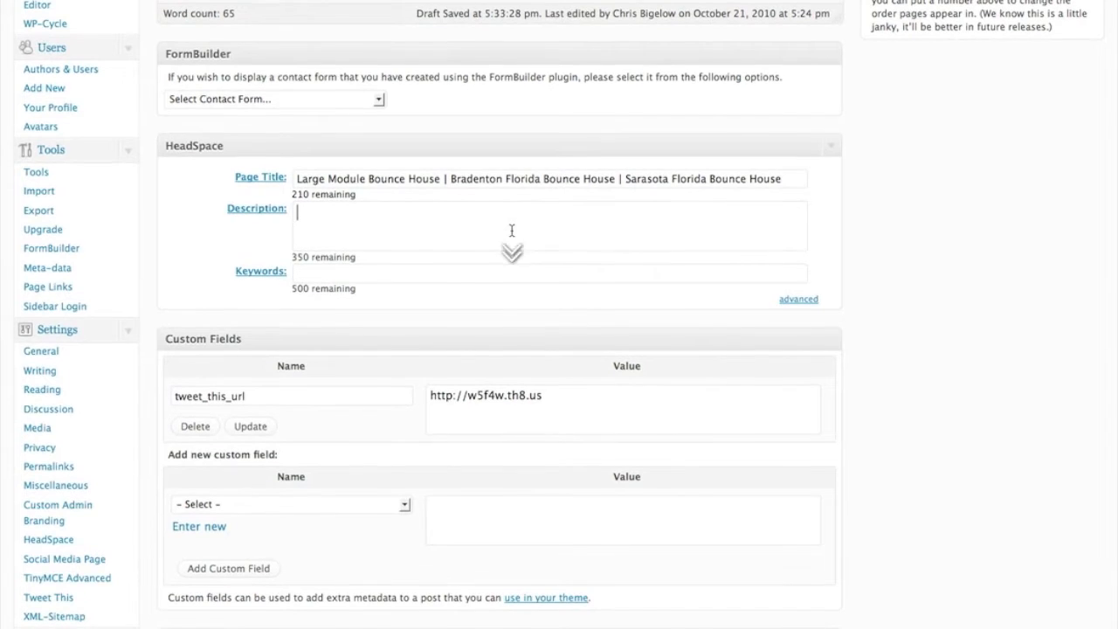
text(Large module Bounce House)
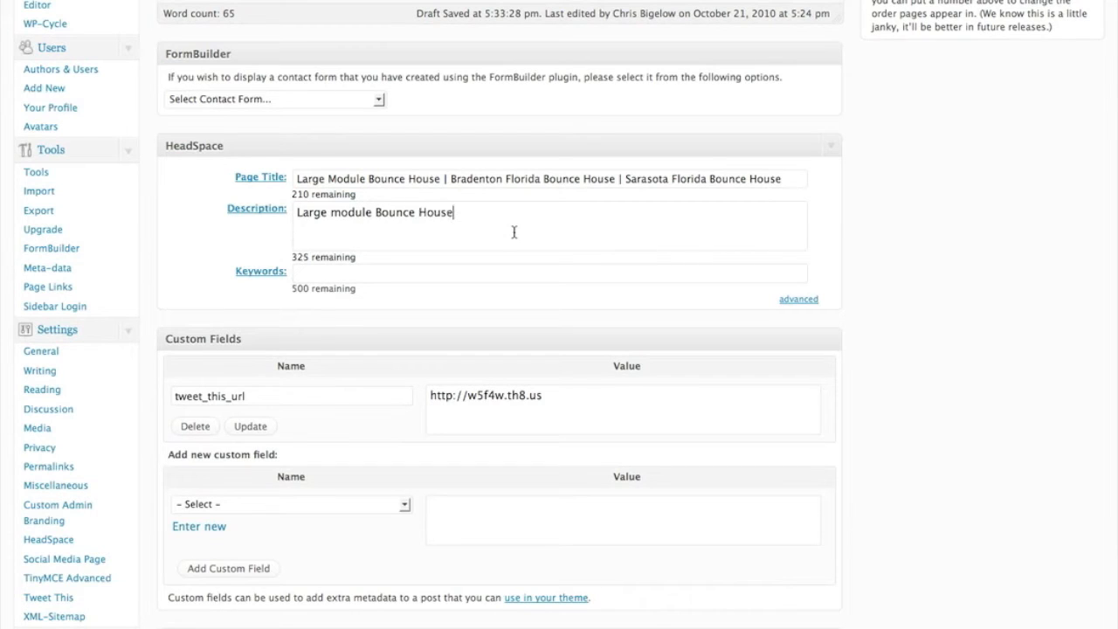
text( for rent in Bradenton, Sa)
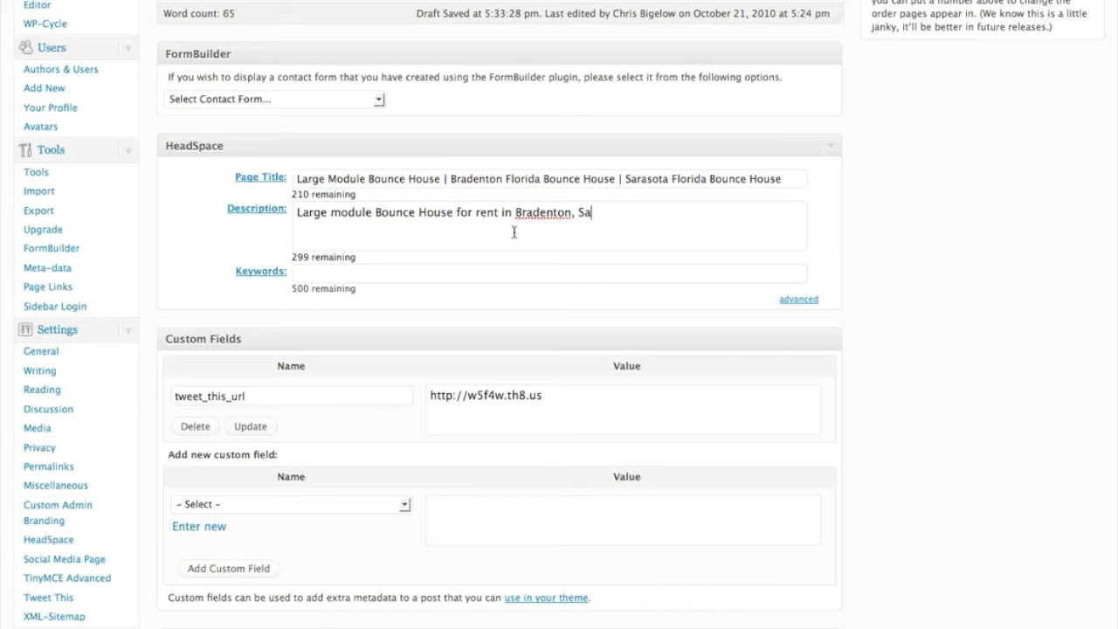
key(BackSpace)
text(- Sarasota )
text( Floida. Great f)
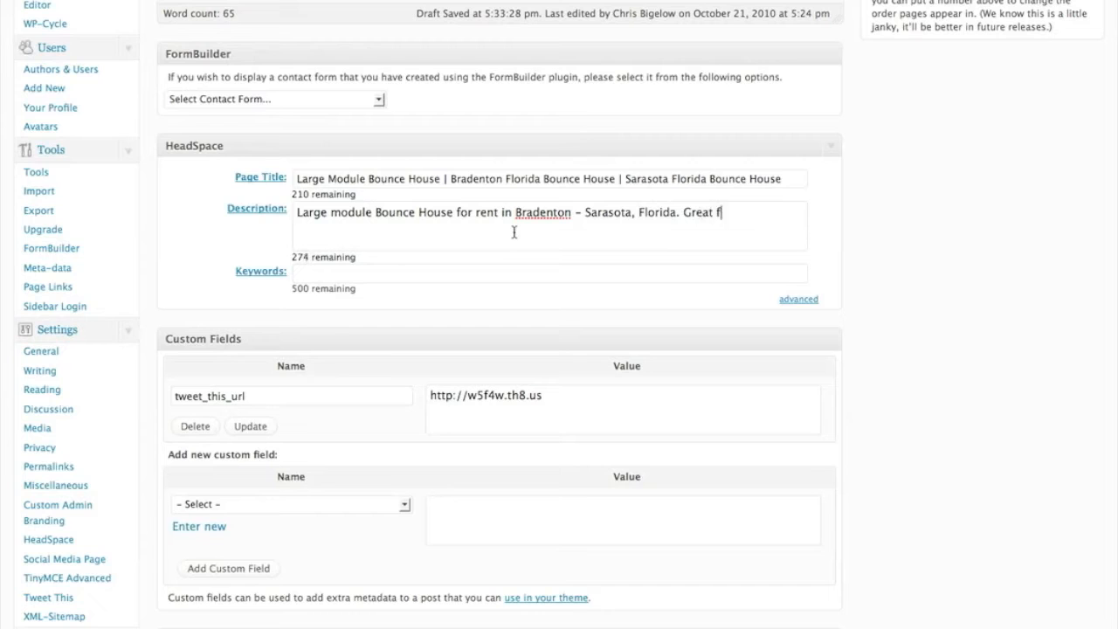
text(or children's )
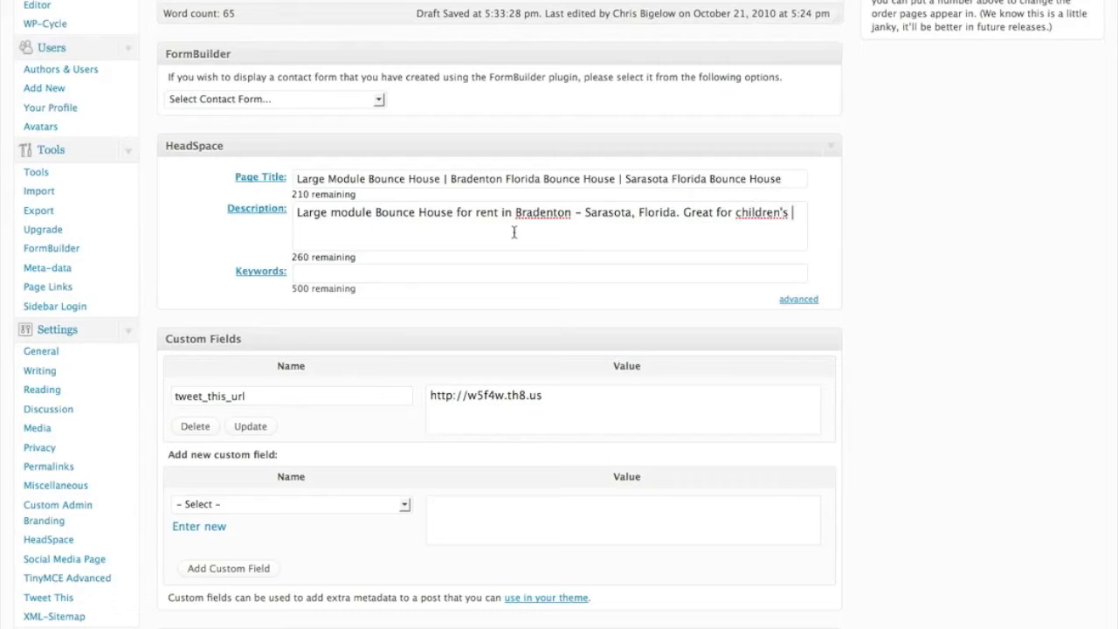
text(parties.)
Step: Check the spelling suggestions for the flagged words "Bradenton" and "children's" in the HeadSpace description
right_click(544, 212)
click(489, 226)
right_click(748, 220)
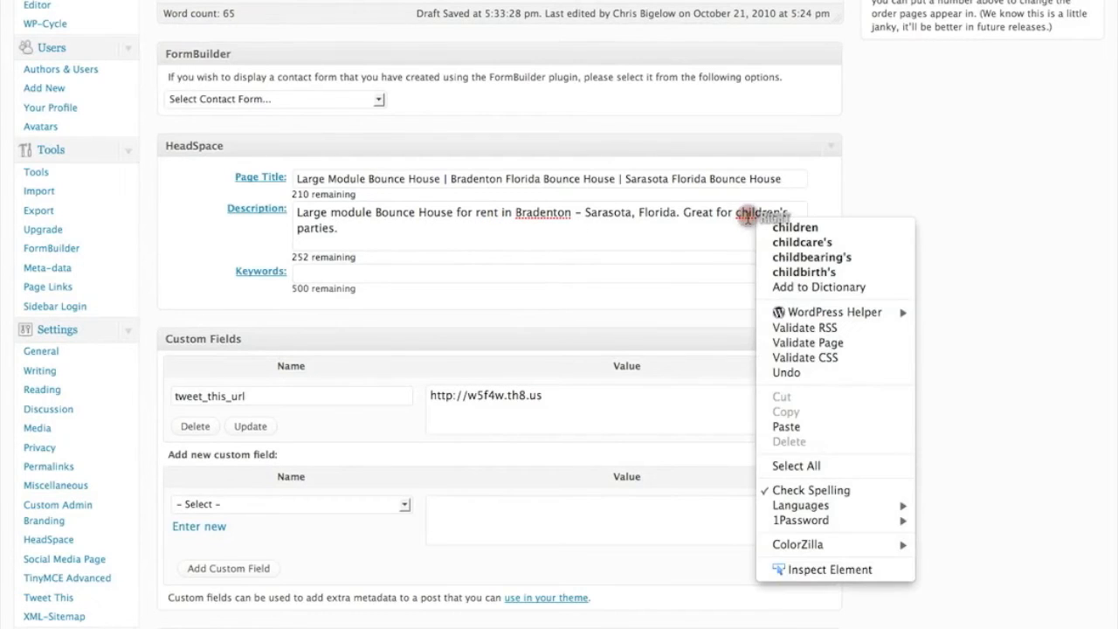
click(749, 214)
Step: Start the HeadSpace keywords with "bounce house, Large Module Bounce House,", copying the second phrase from the page title
click(417, 271)
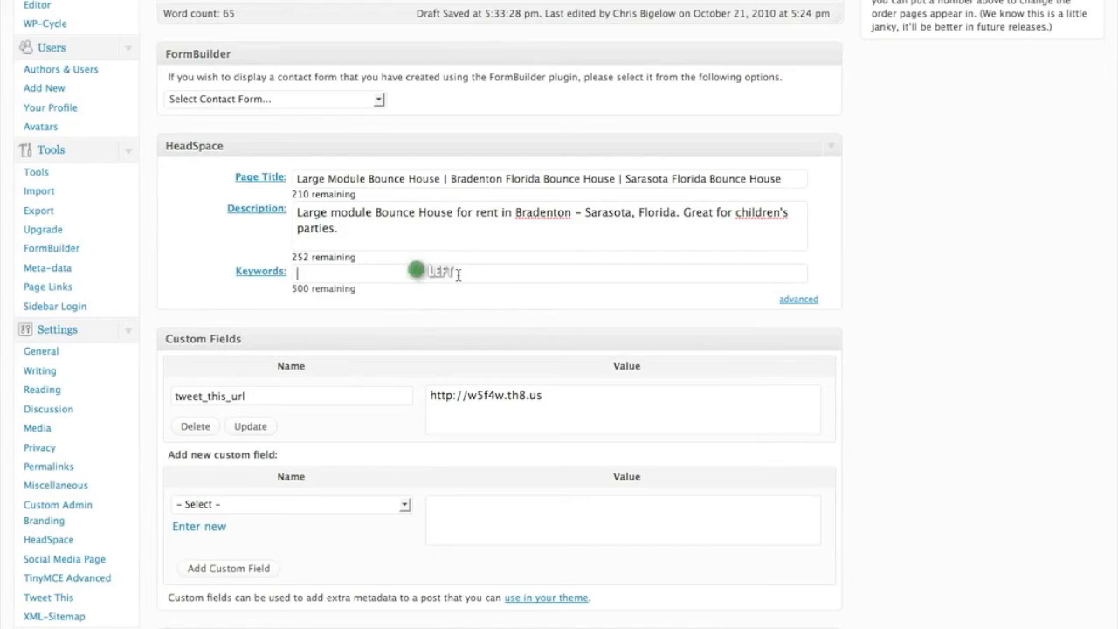
scroll(547, 268, down, 1)
drag(437, 179, 294, 178)
key(super+c)
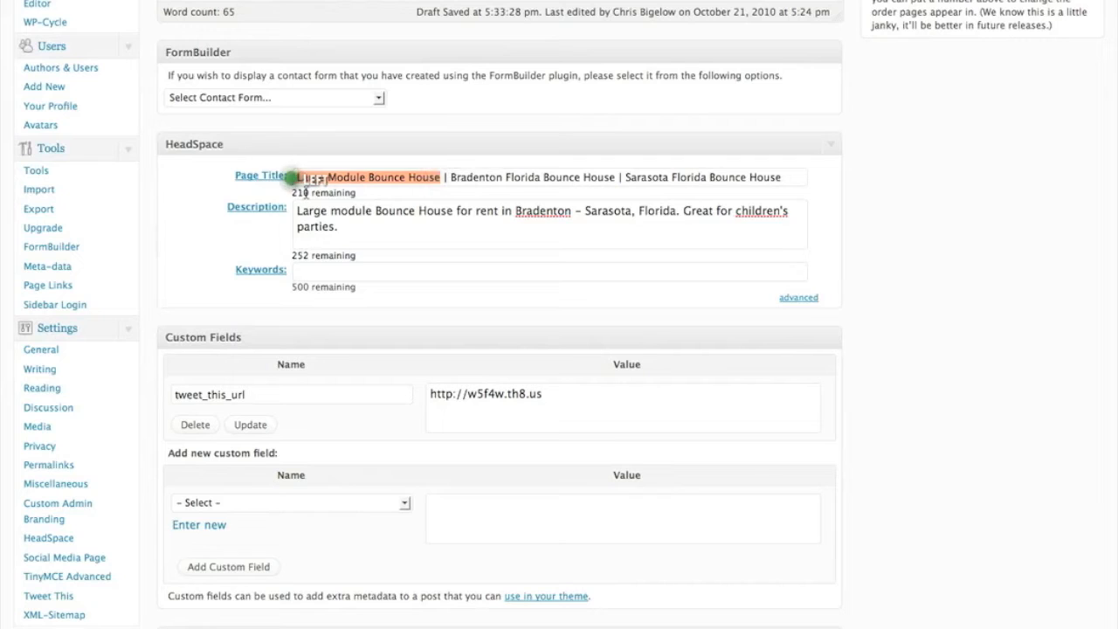
click(320, 275)
text(bou)
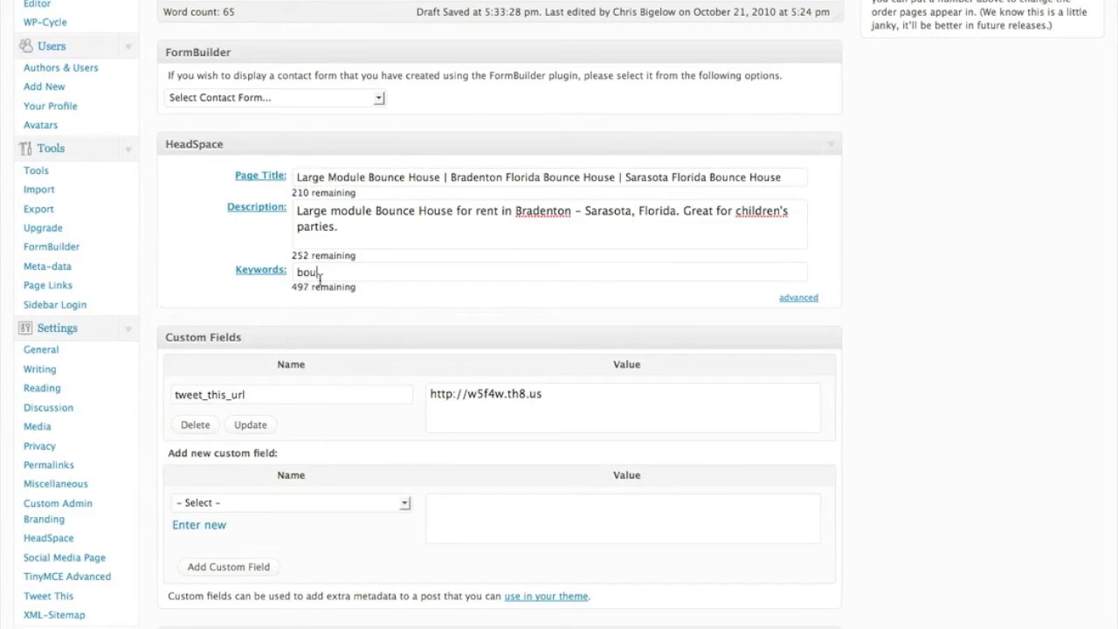
text(nce house,)
key(super+v)
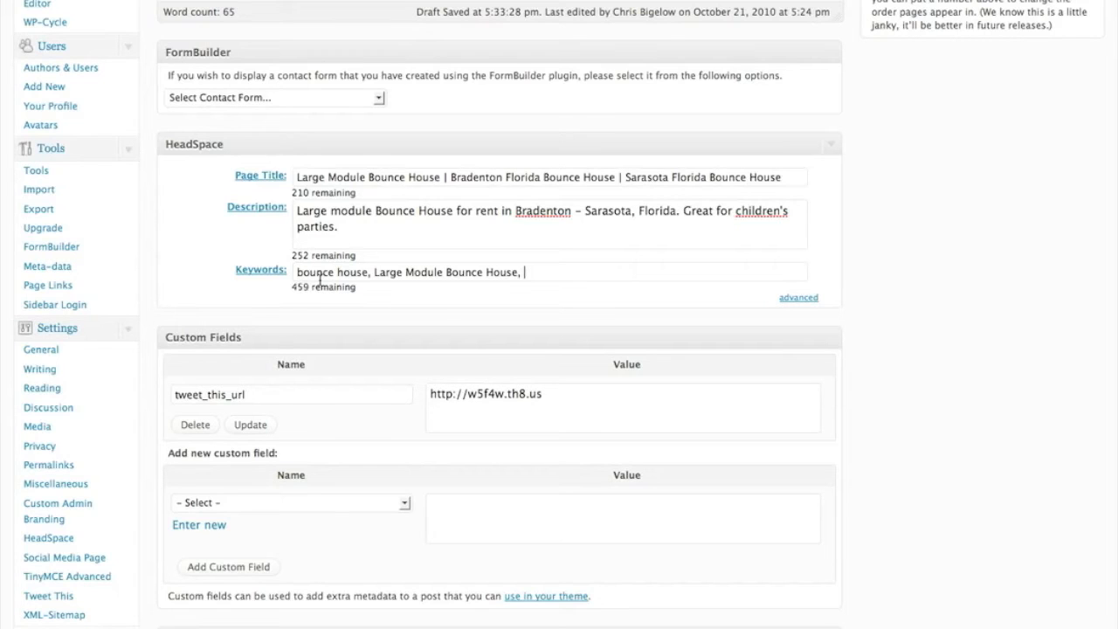
Step: Add "Bradenton Florida Bounce House, Sarasota Florida Bounce House" from the page title to the end of the HeadSpace keywords
drag(616, 177, 450, 179)
key(super+c)
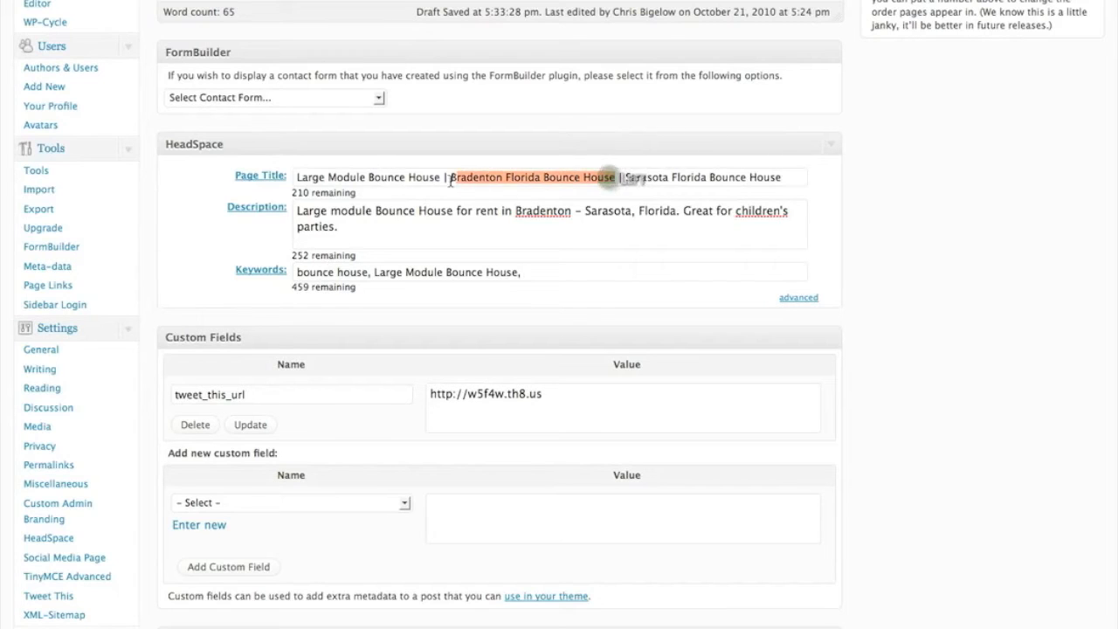
click(550, 275)
key(super+v)
drag(780, 177, 620, 177)
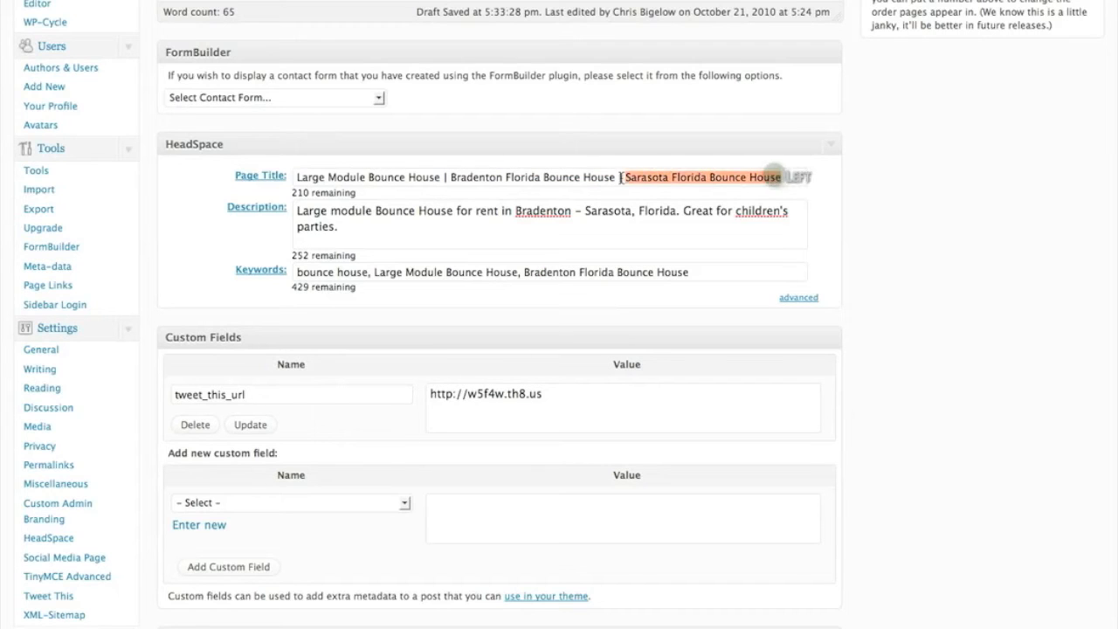
click(719, 278)
text(,)
text(Sarasota Florida Bounce House)
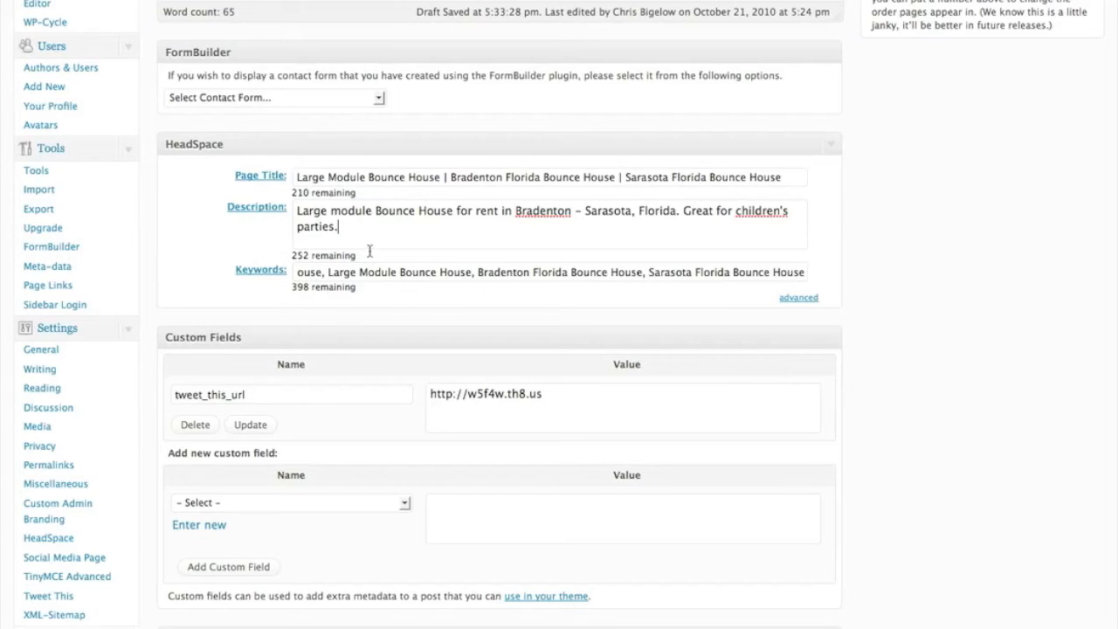
Step: Recheck the completed HeadSpace title, description and keywords, and update the published page
click(358, 272)
click(670, 178)
click(385, 213)
click(302, 275)
shift+click(798, 273)
drag(798, 274, 267, 274)
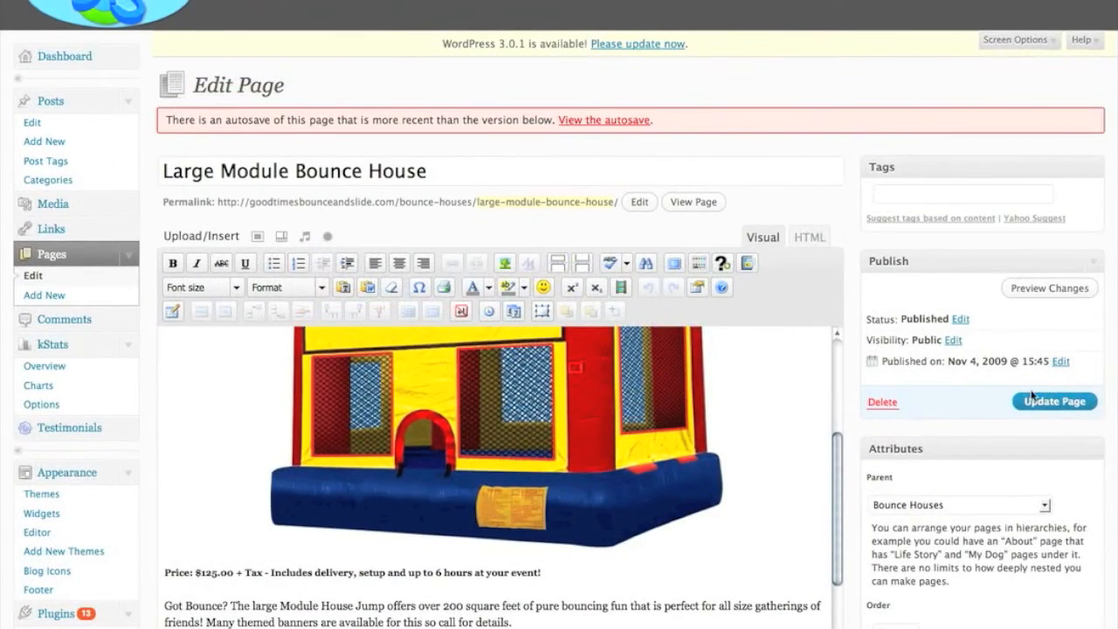
click(1025, 407)
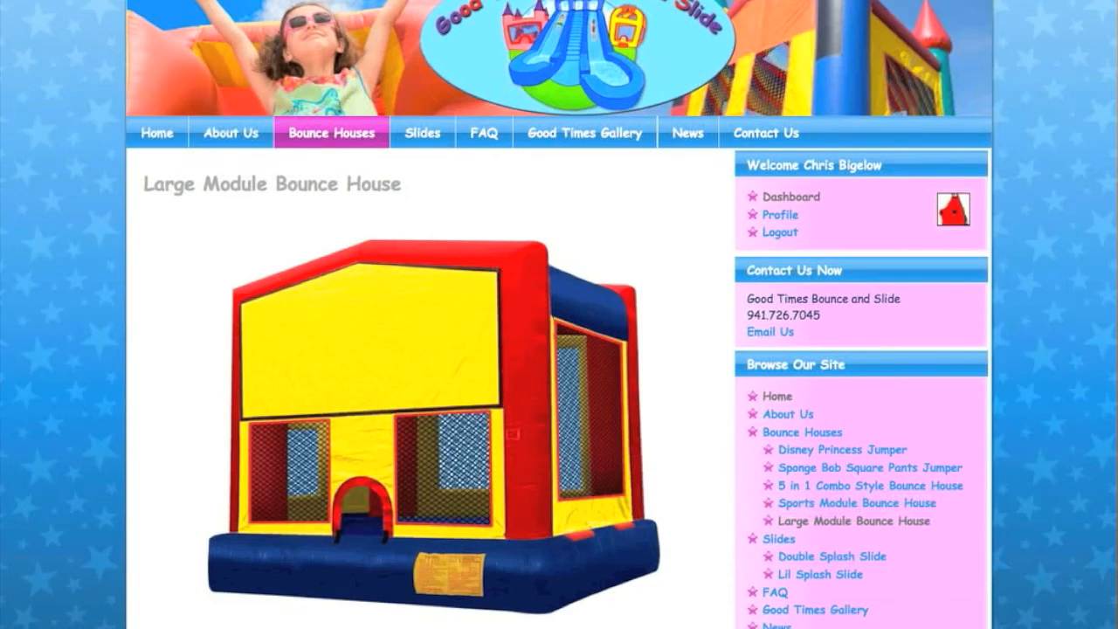
Step: Open the HTML source of the live Large Module Bounce House page and check its title tag
scroll(1049, 229, down, 2)
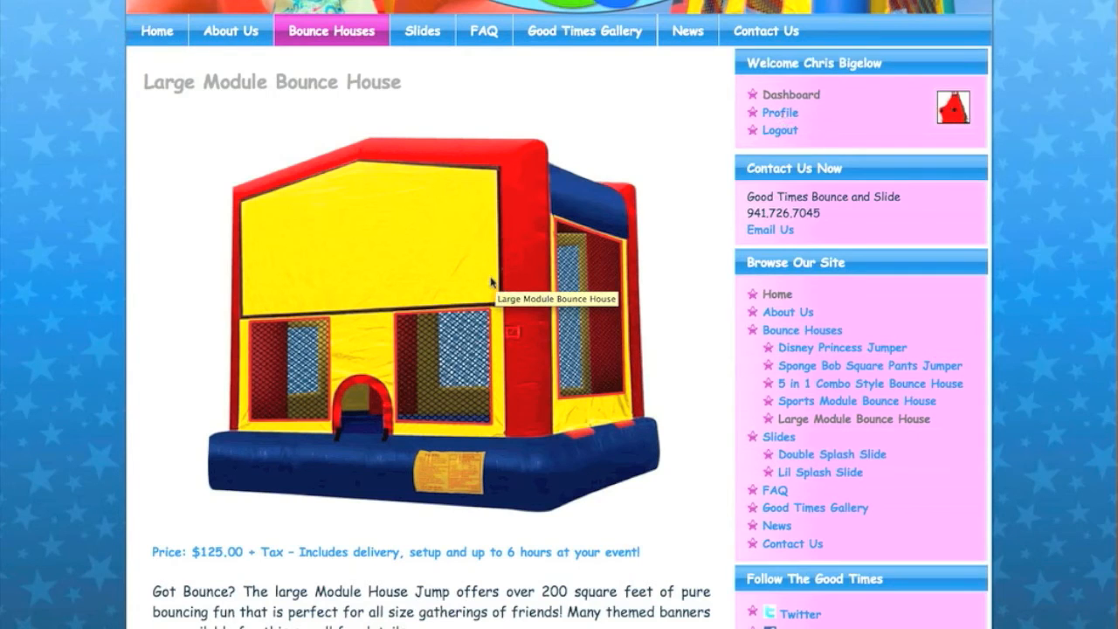
right_click(157, 242)
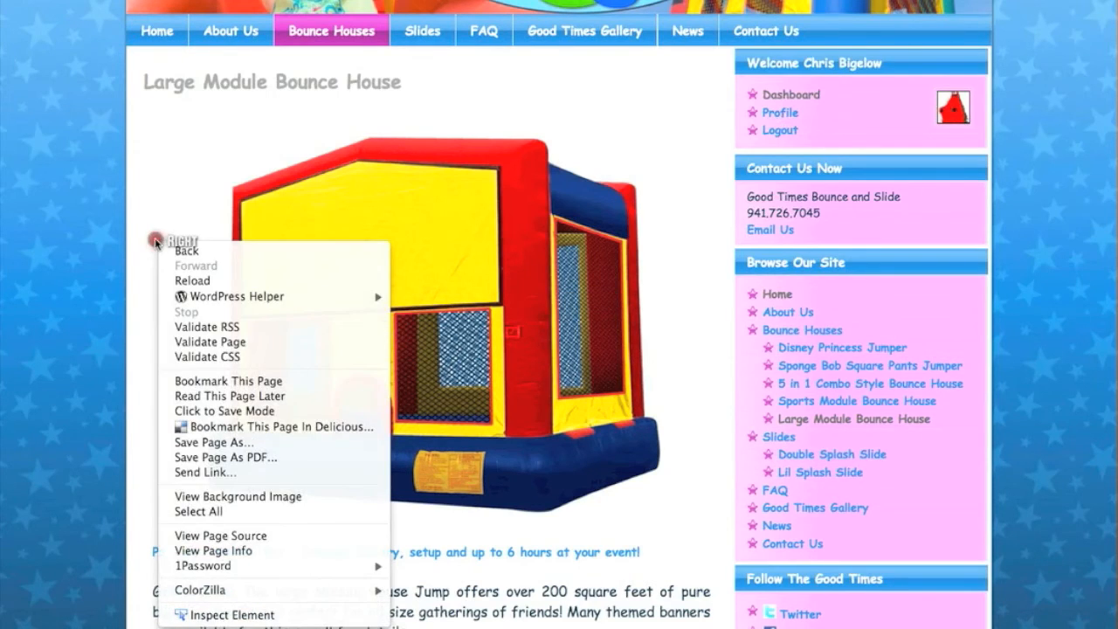
click(199, 534)
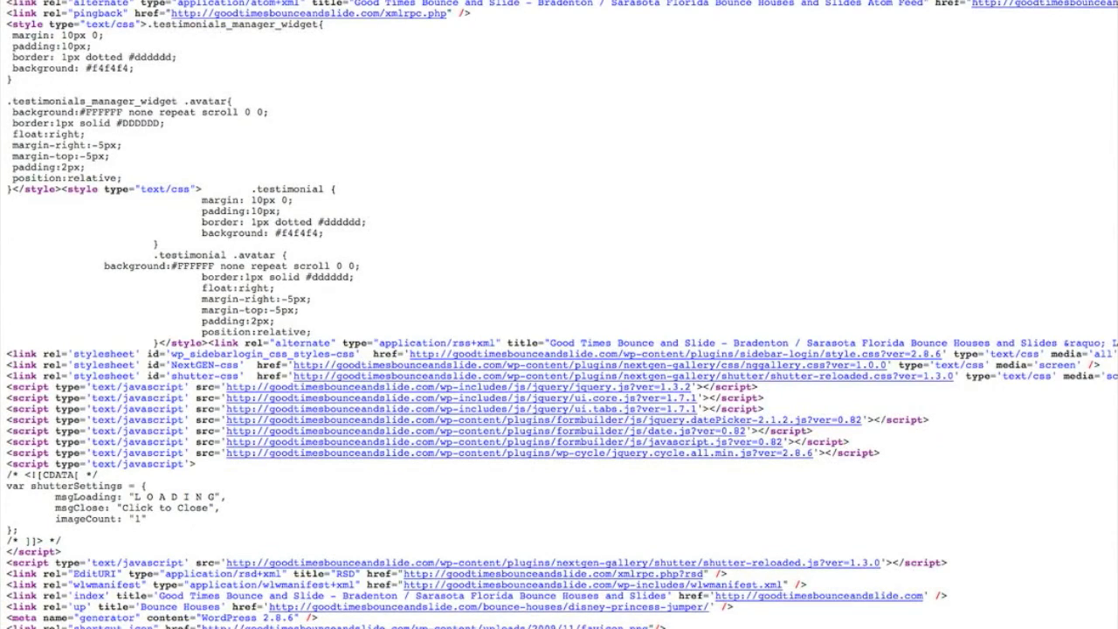
scroll(559, 314, up, 1)
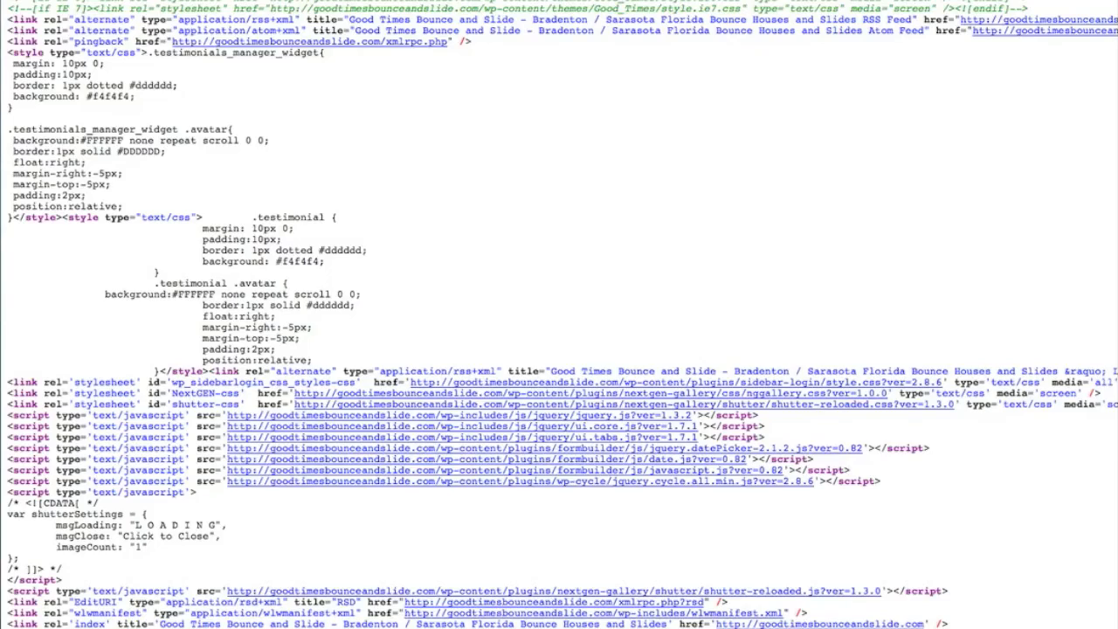
scroll(560, 315, down, 1)
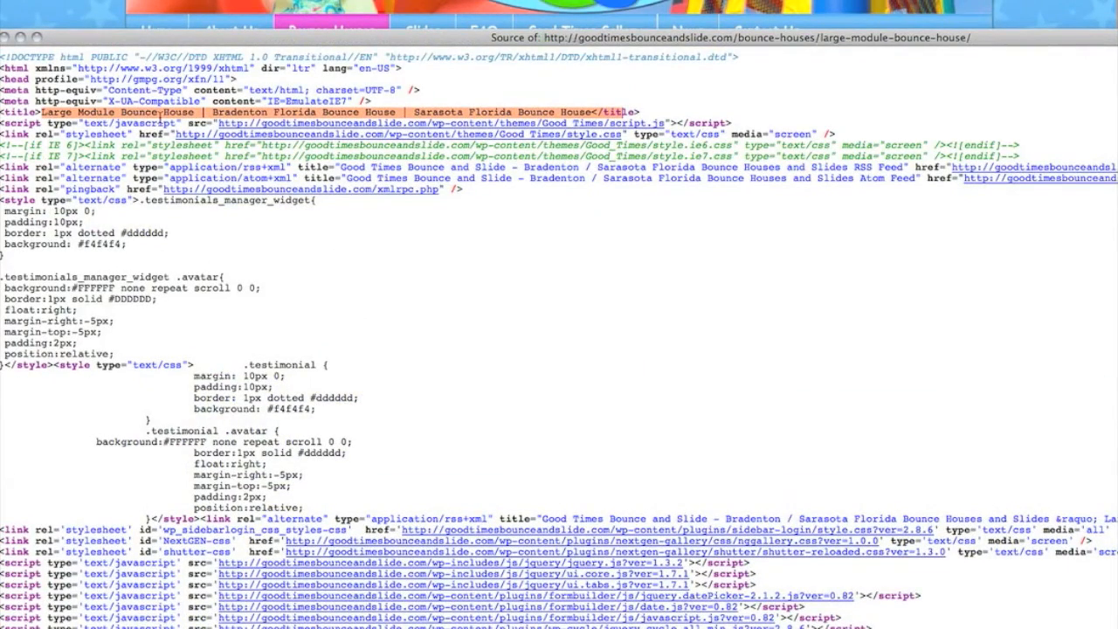
click(187, 112)
drag(214, 112, 401, 112)
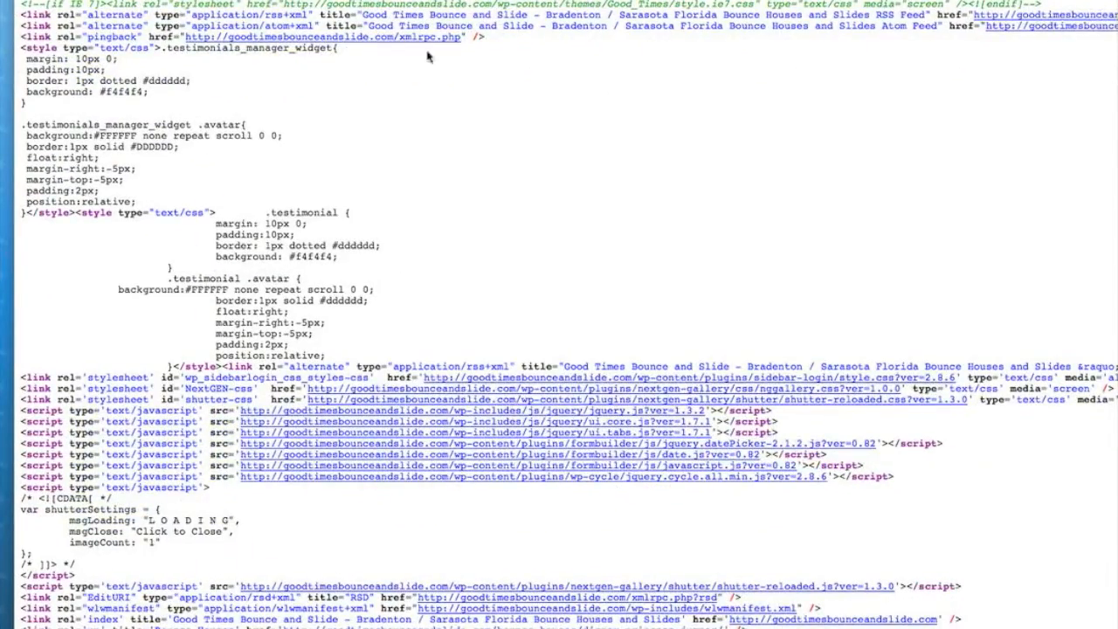
Step: Find the description and keywords meta tags in the page source and highlight them for checking
scroll(428, 244, down, 6)
scroll(461, 218, down, 5)
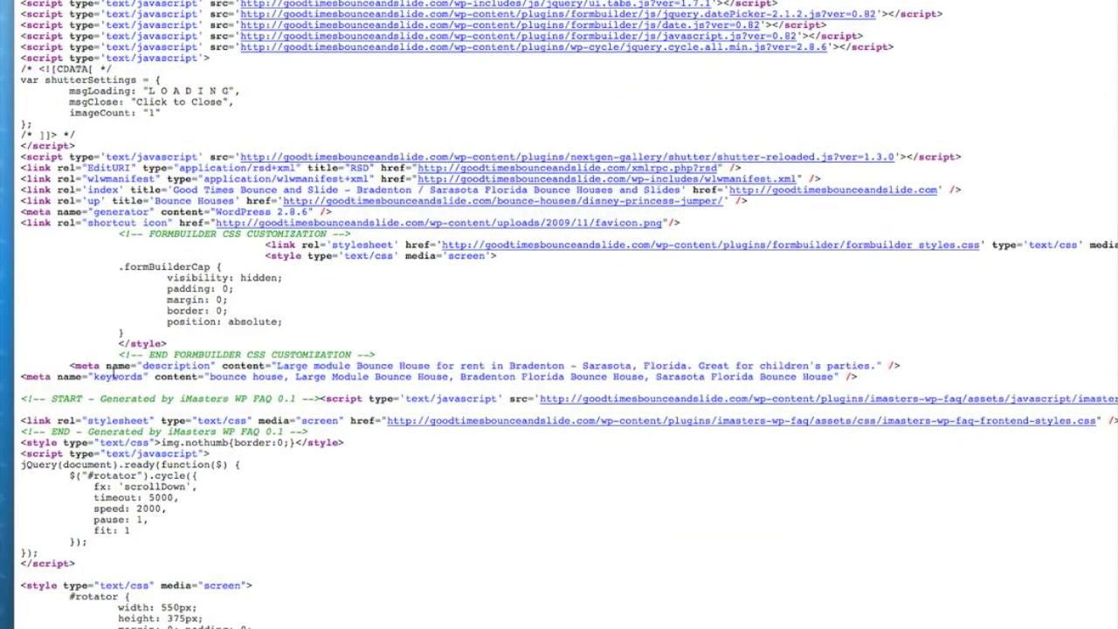
click(104, 371)
drag(865, 380, 59, 365)
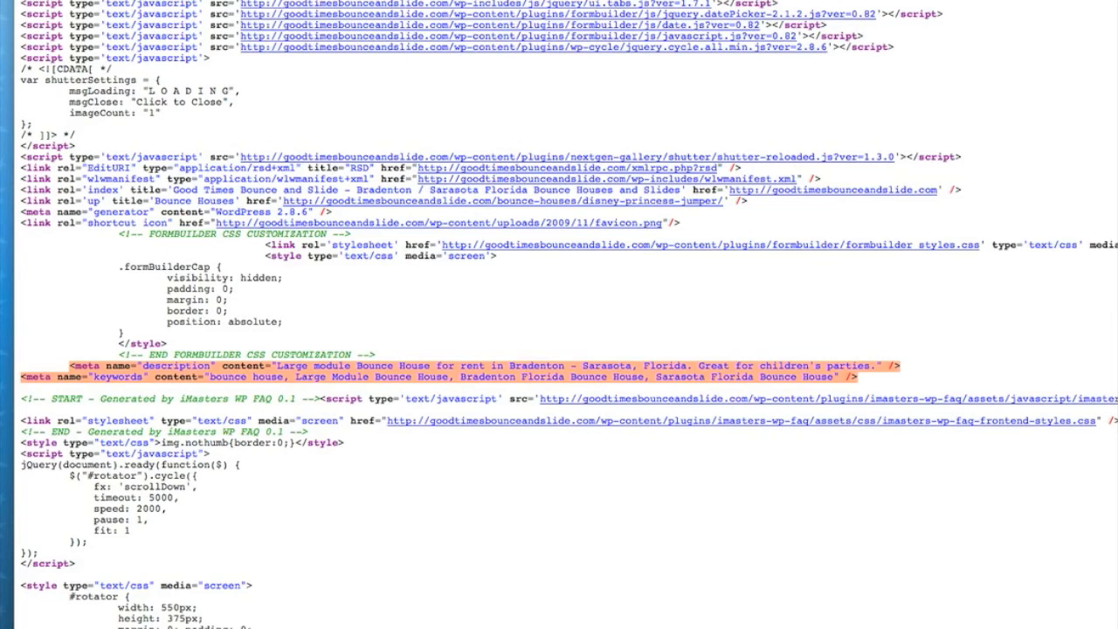
scroll(445, 255, up, 10)
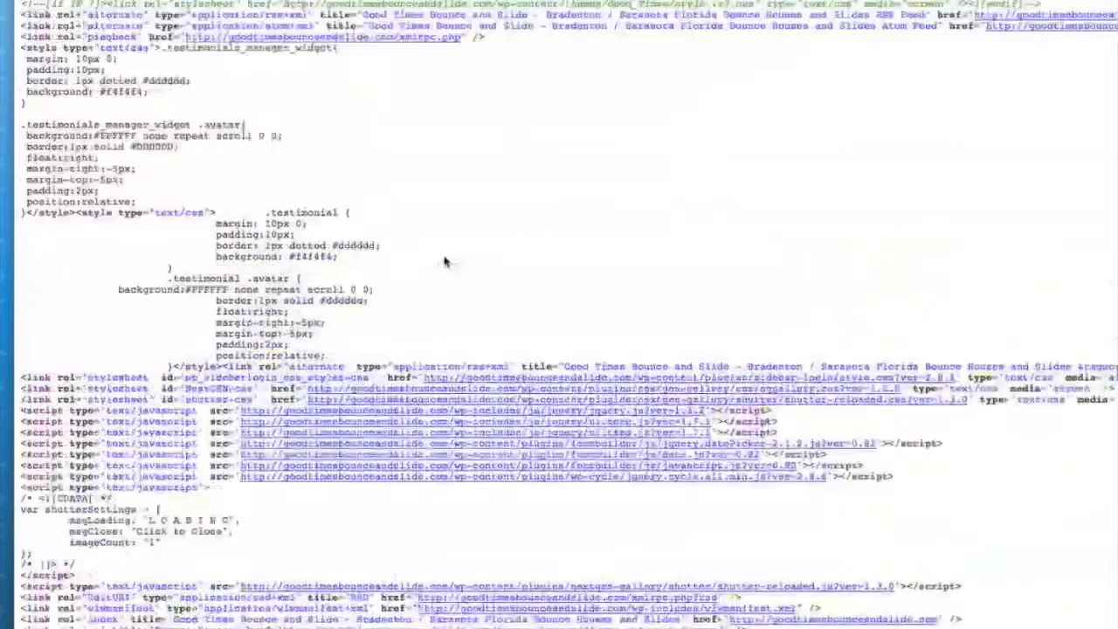
scroll(411, 264, down, 13)
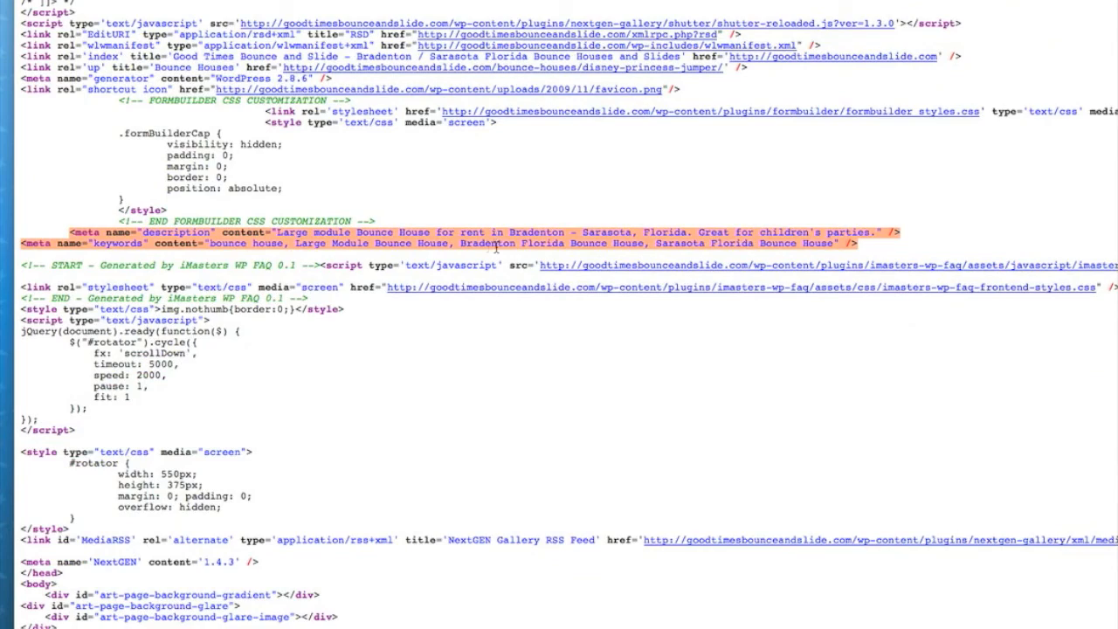
scroll(780, 248, up, 13)
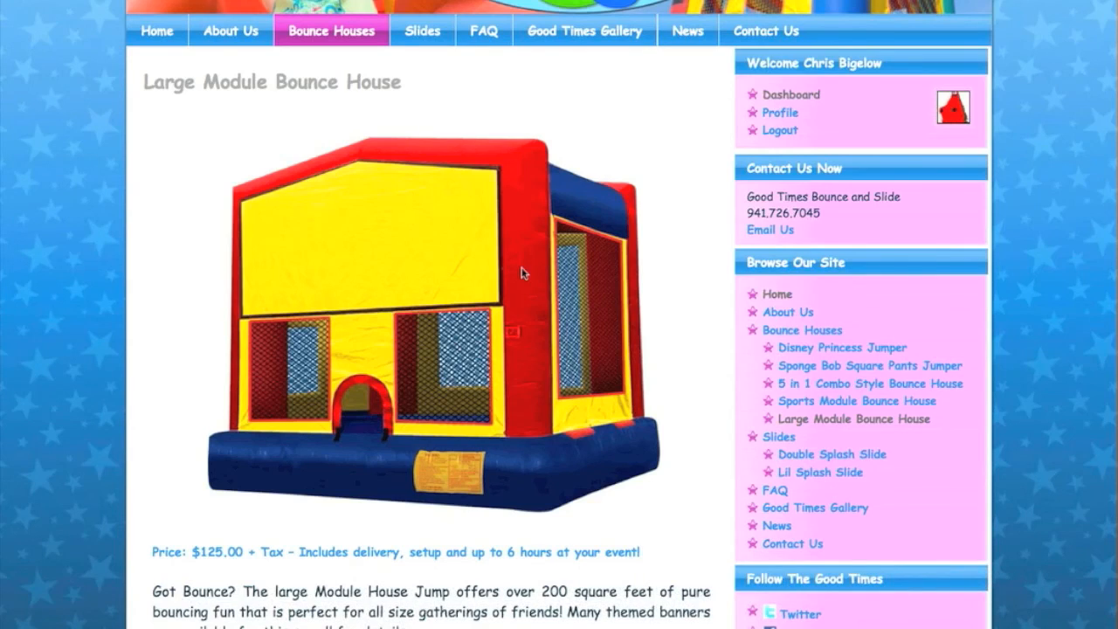
scroll(524, 272, down, 2)
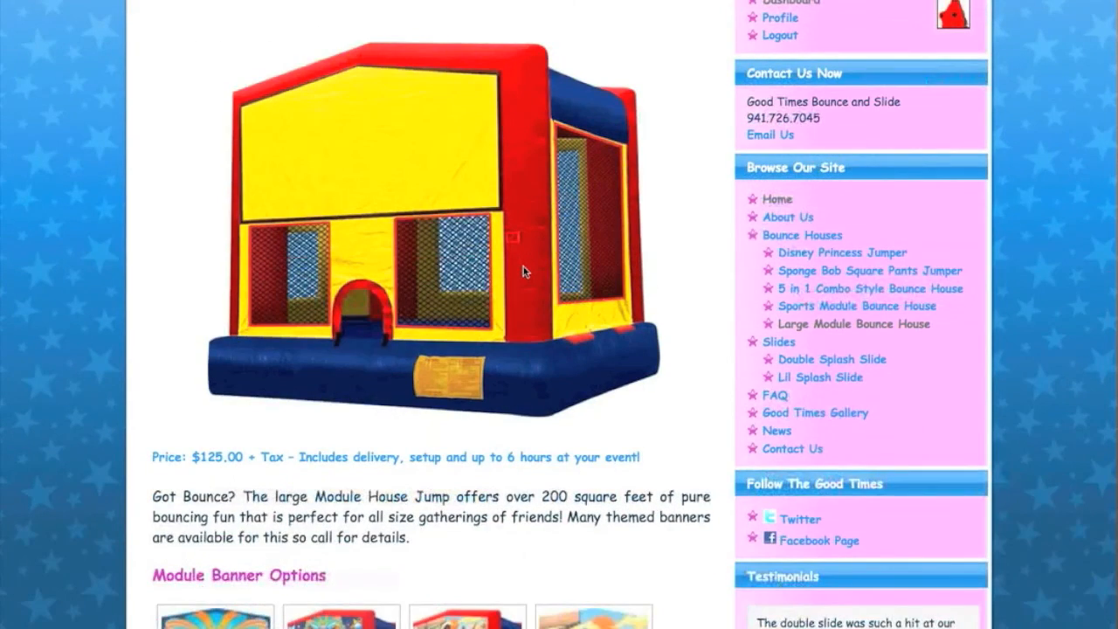
scroll(523, 271, up, 4)
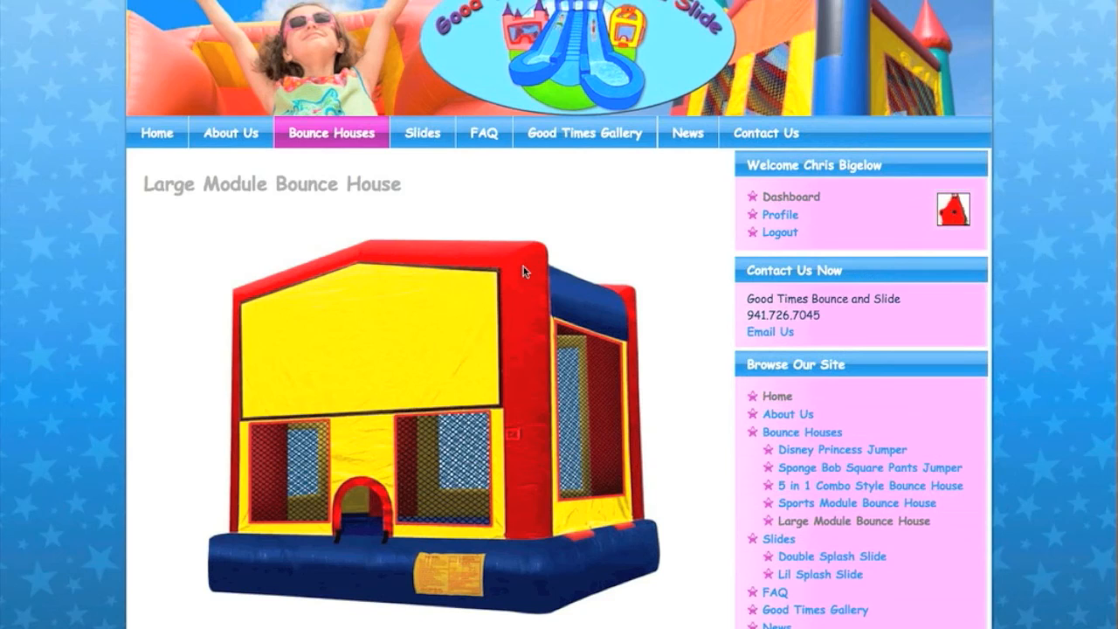
scroll(524, 271, down, 1)
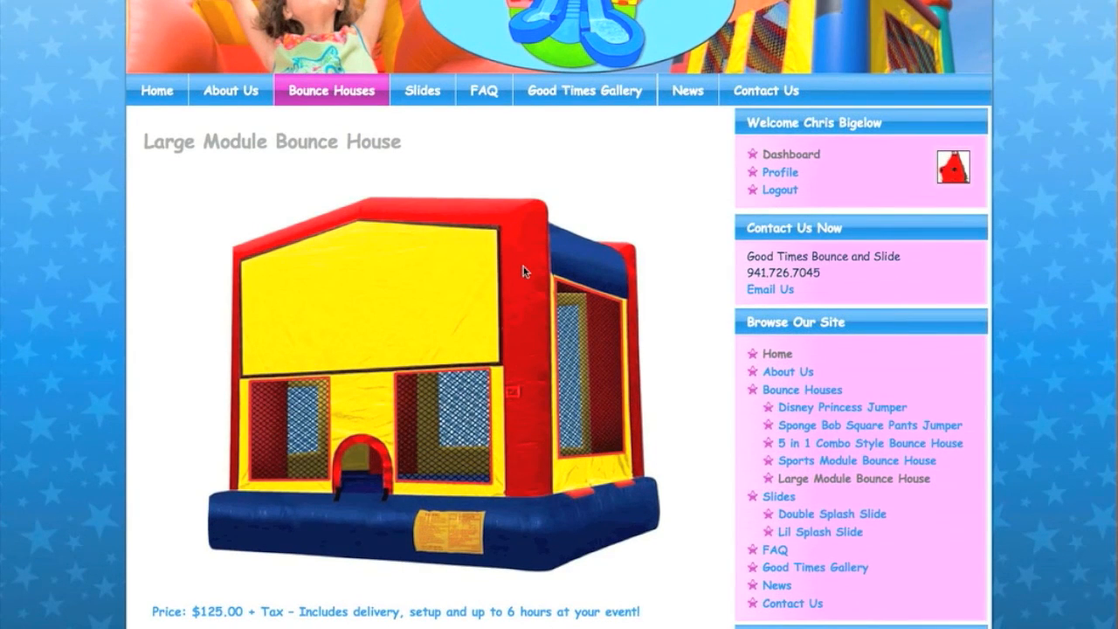
scroll(523, 272, down, 1)
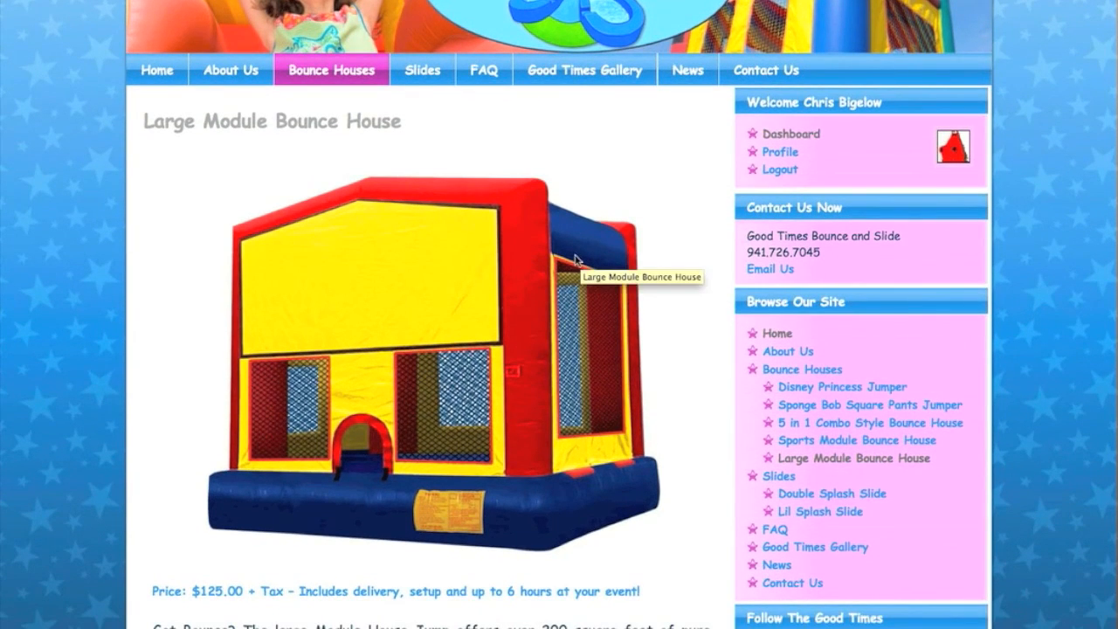